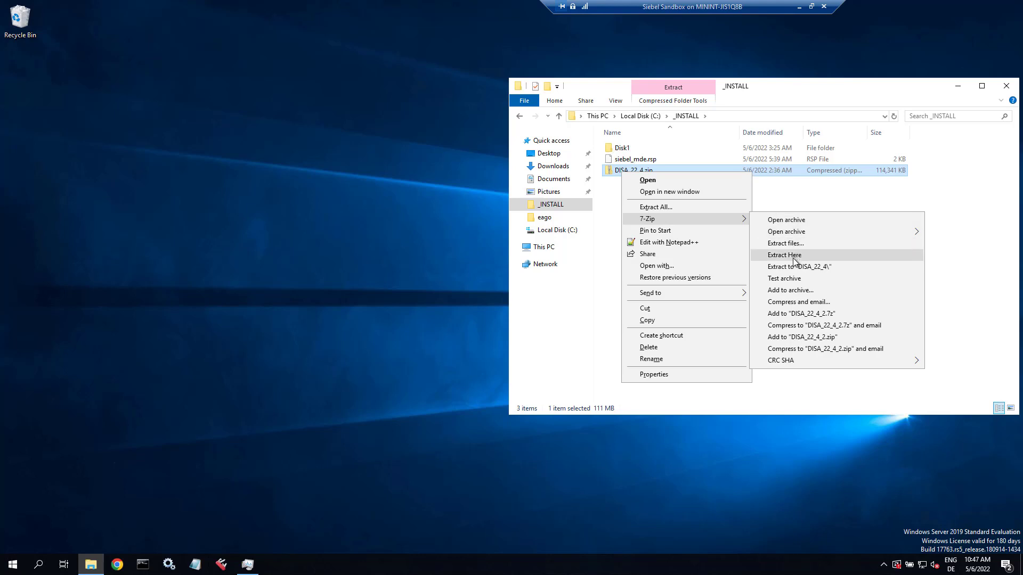
- Extract DISA_22_4.zip into a DISA_22_4 folder and permanently delete the zip
click(798, 268)
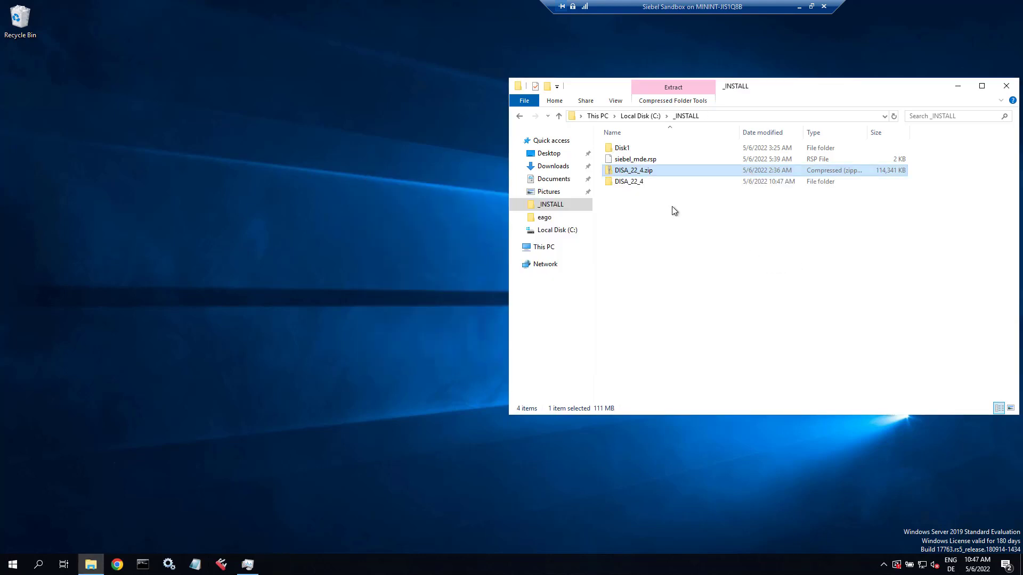
key(shift+Delete)
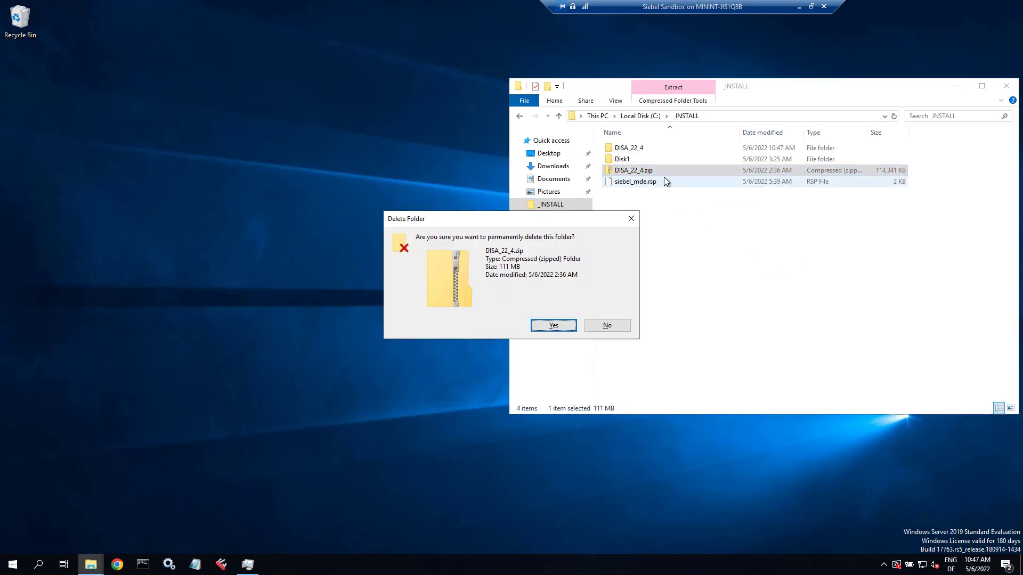
key(Return)
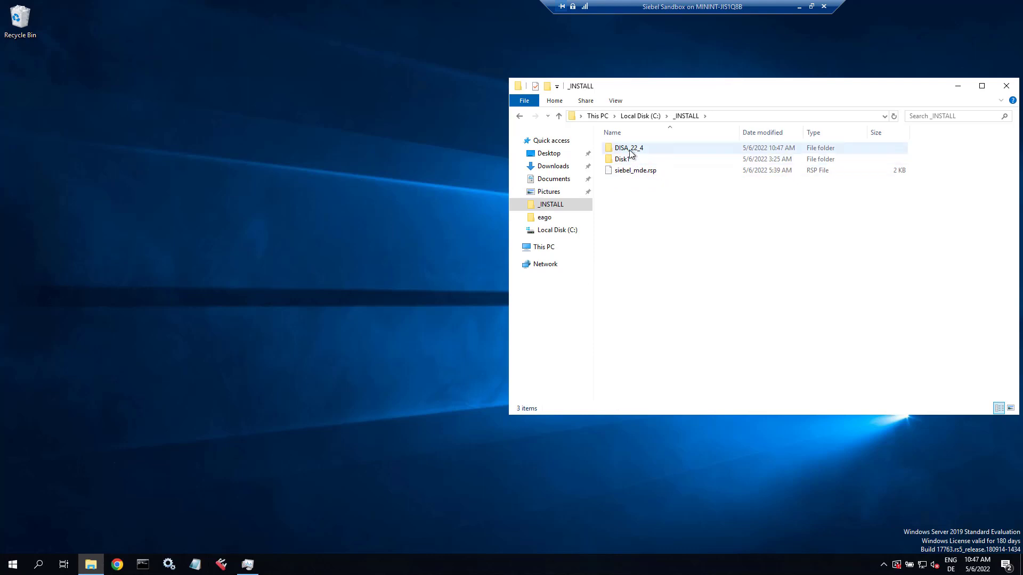
- Run Desktop_Integration_Siebel_Agent.exe from the extracted DISA_22_4 folder
double_click(631, 149)
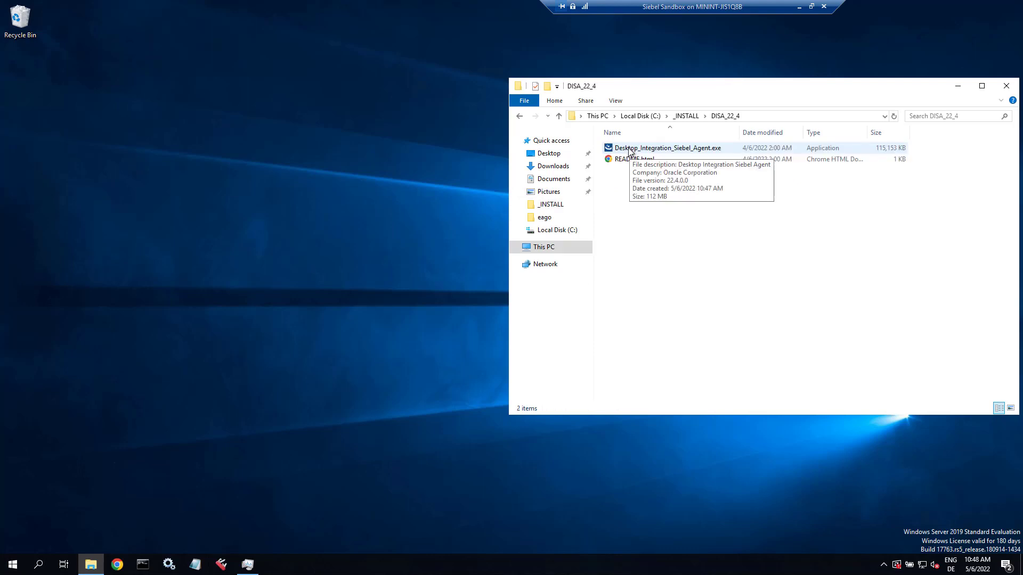
right_click(625, 151)
key(Return)
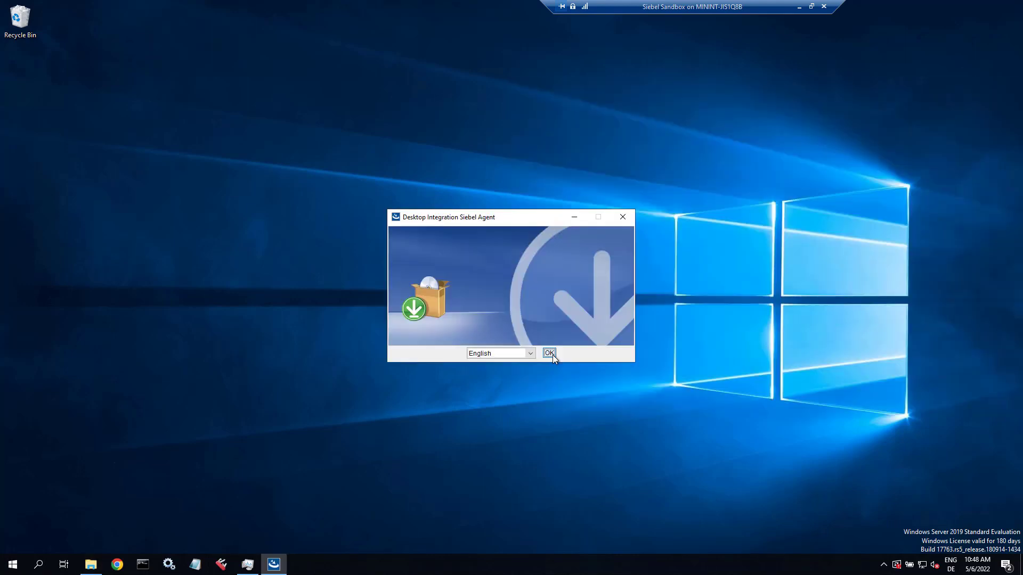
- Confirm the installer language and accept C:\DISA as the install folder
click(549, 353)
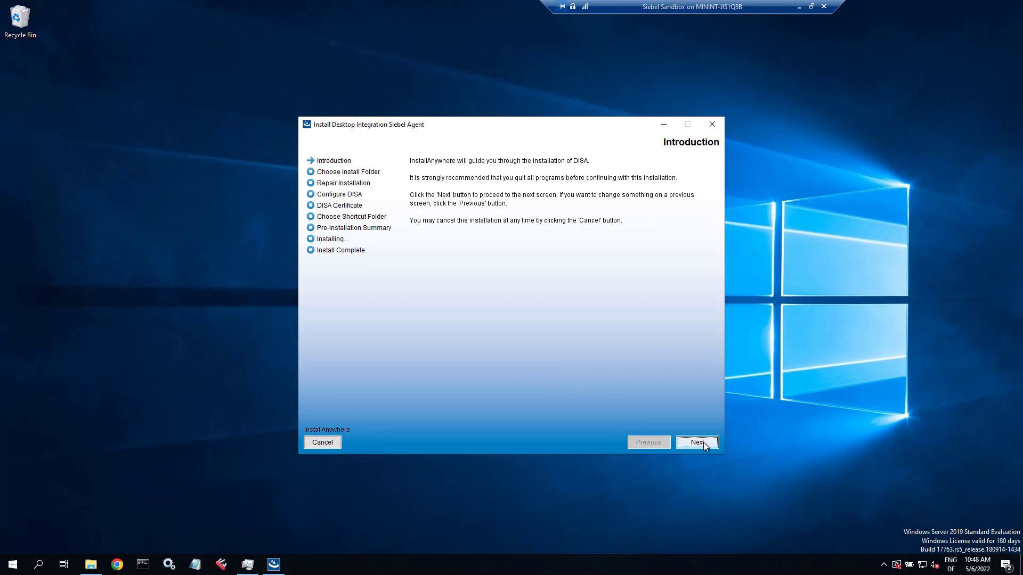
click(703, 443)
click(704, 442)
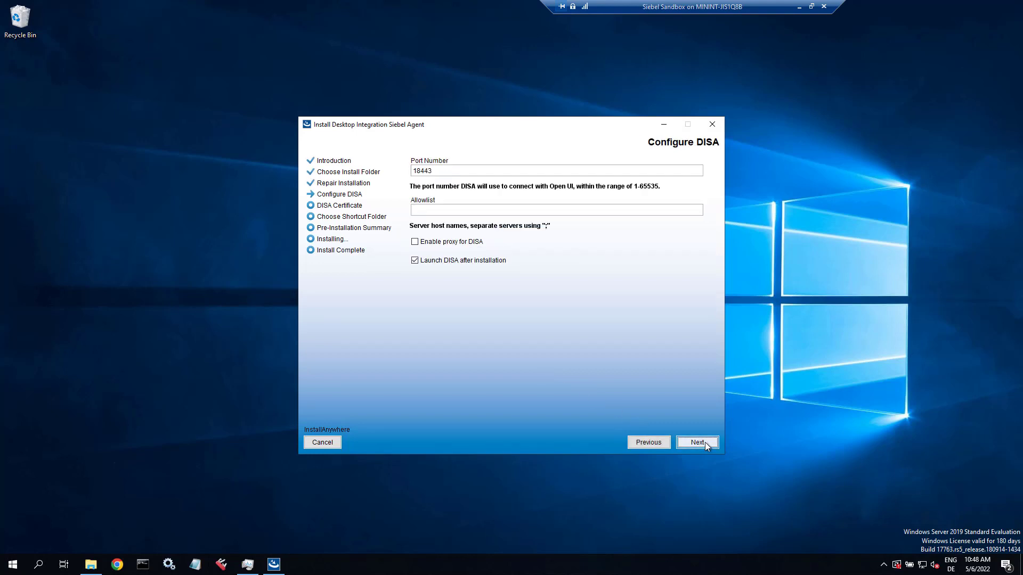
- Allowlist goofy.company.com;localhost and keep DISA port 18443
click(450, 207)
text(goofy.company.com;localhost)
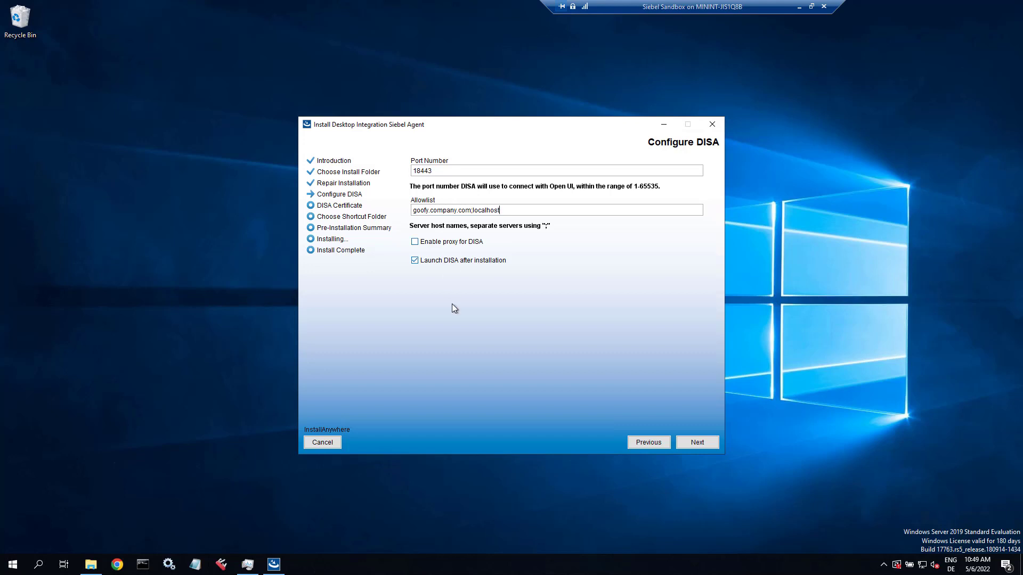
click(712, 443)
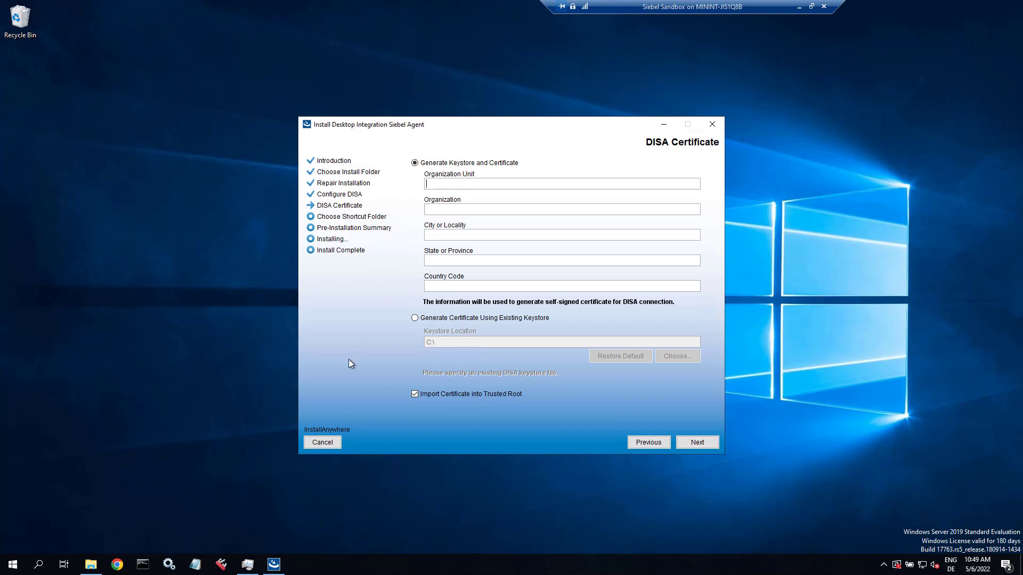
- Enter certificate details: organisation siebel, city Redwood, state CA, country USA
text(siebelsiebel)
key(Tab)
text(Redwood)
text(CA)
text(USA)
click(700, 443)
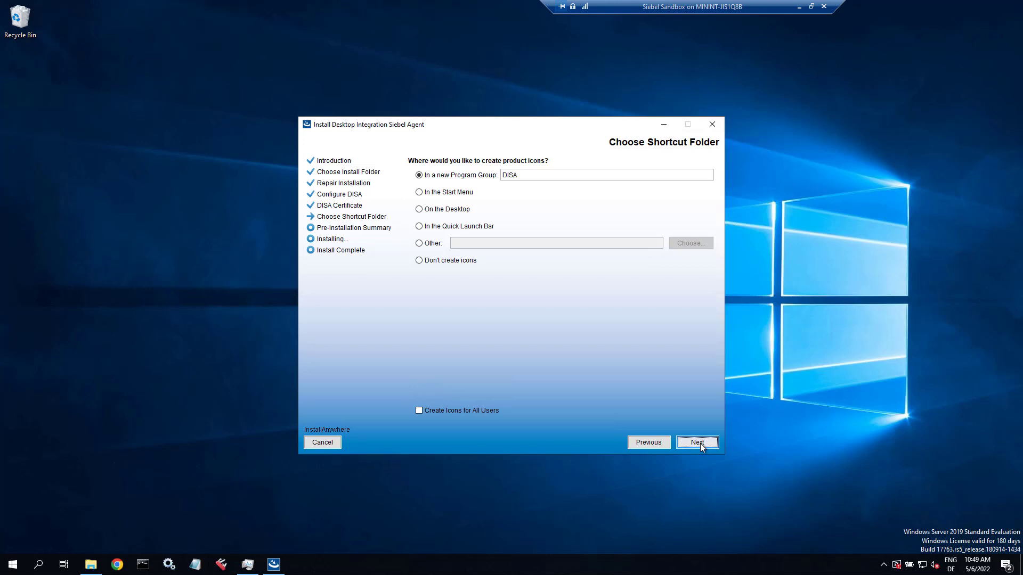
- Keep the DISA shortcut folder, install DISA and close the finished installer
click(698, 443)
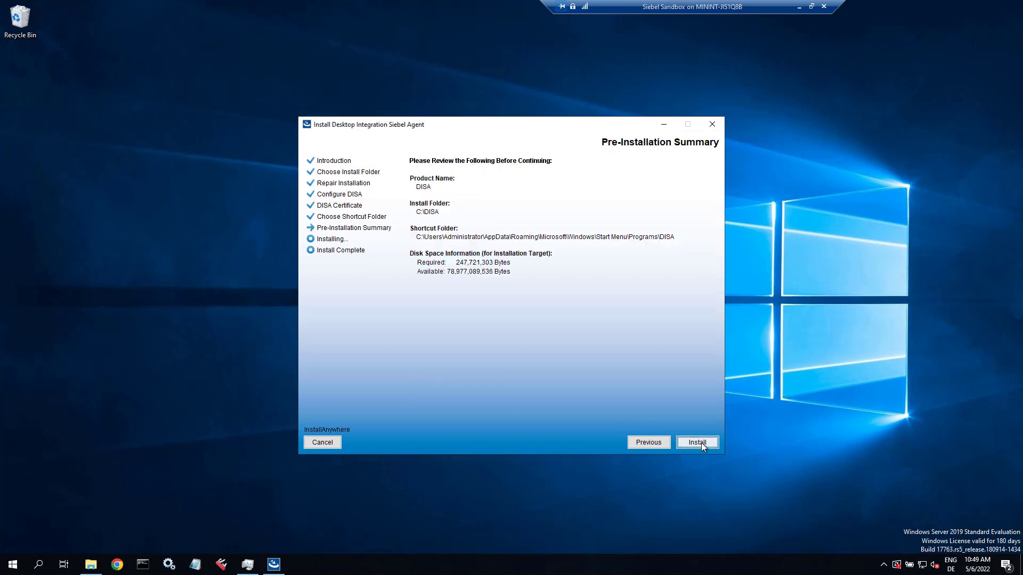
click(697, 442)
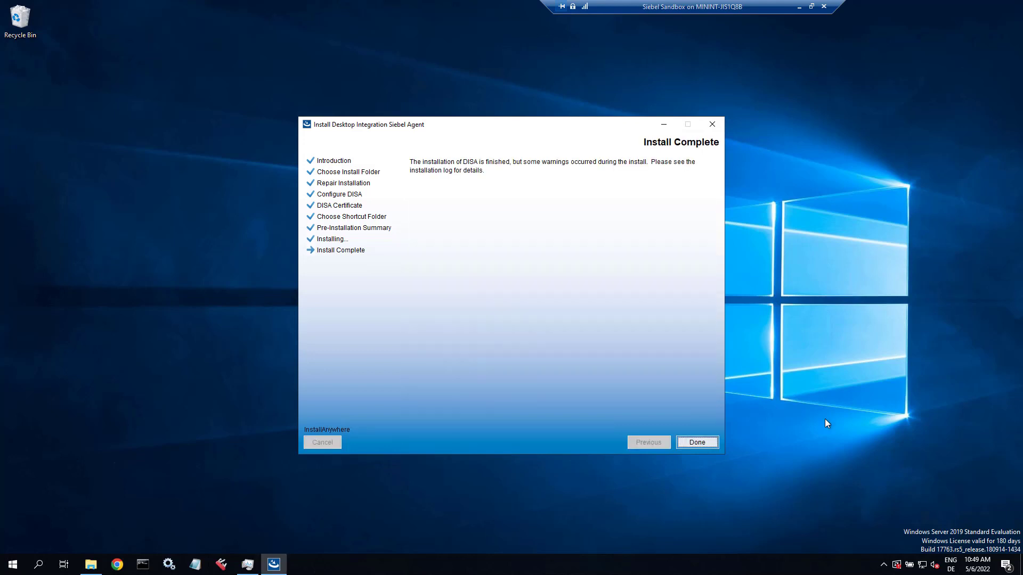
click(703, 444)
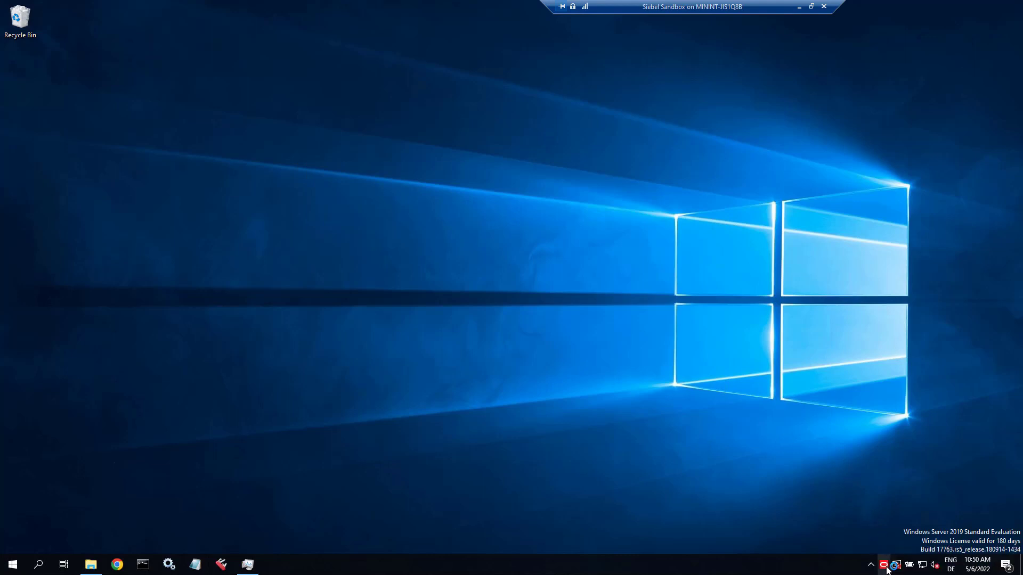
- Confirm in the Siebel Agent tray menu that DISA 22.4 is running, then dismiss the menu
right_click(885, 569)
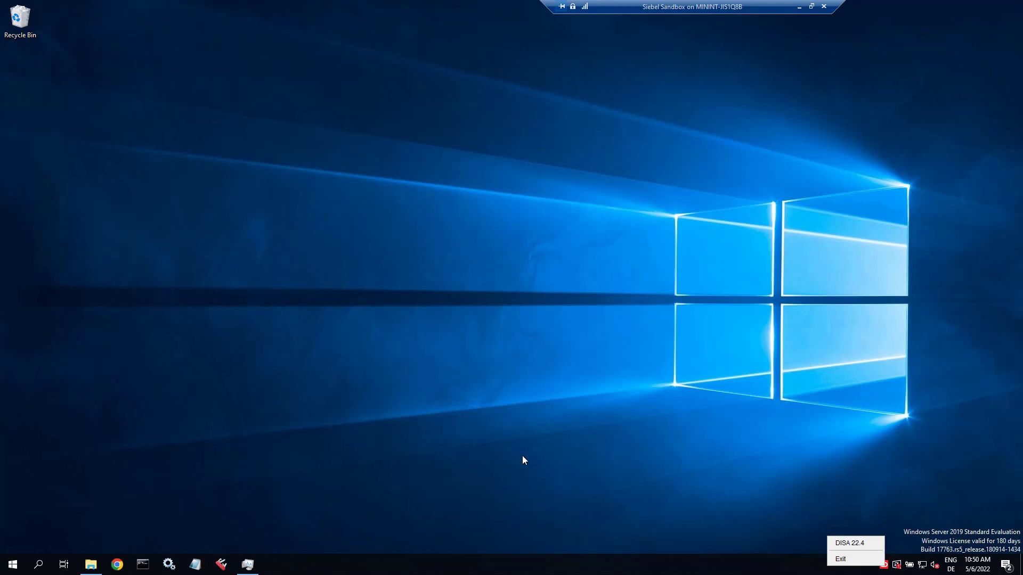
click(128, 543)
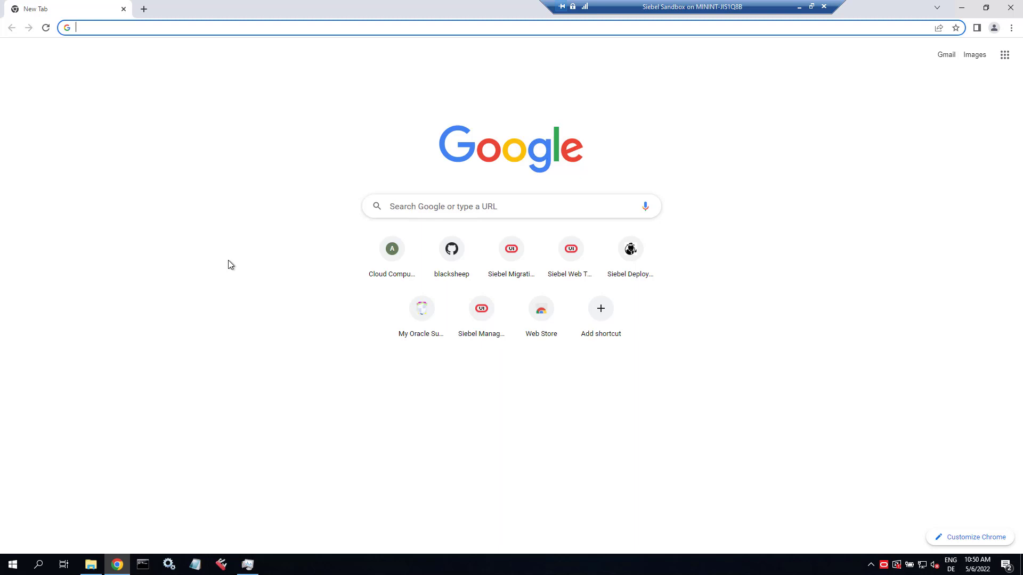
- Bookmark the Siebel login page and show the bookmarks bar without the apps shortcut
click(483, 323)
click(954, 28)
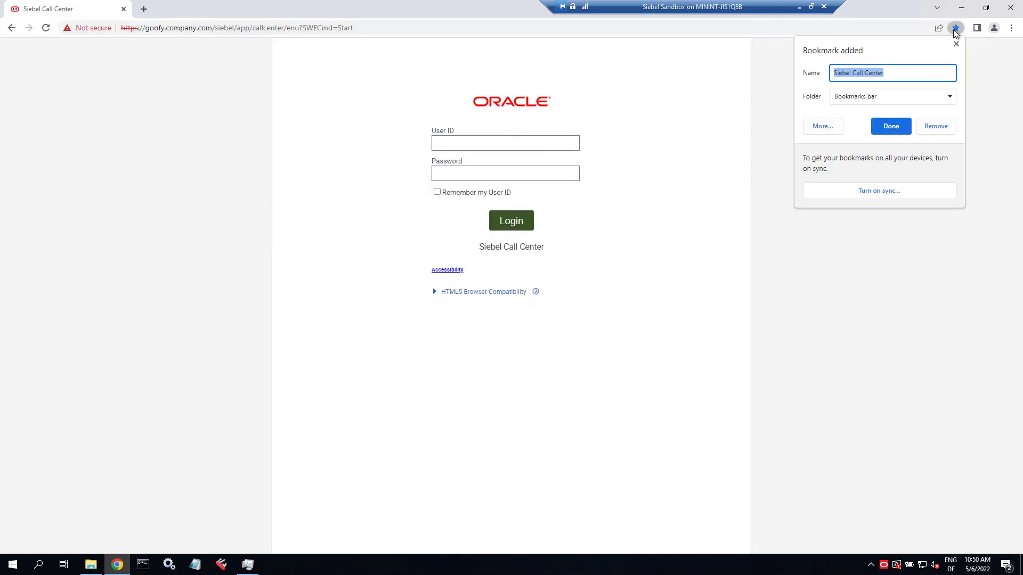
click(904, 127)
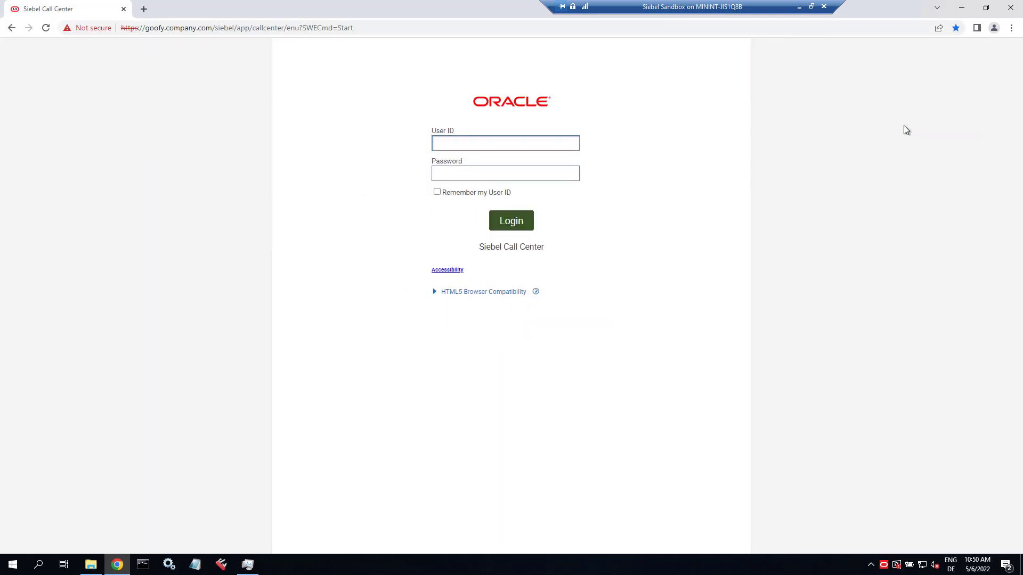
key(ctrl+shift+b)
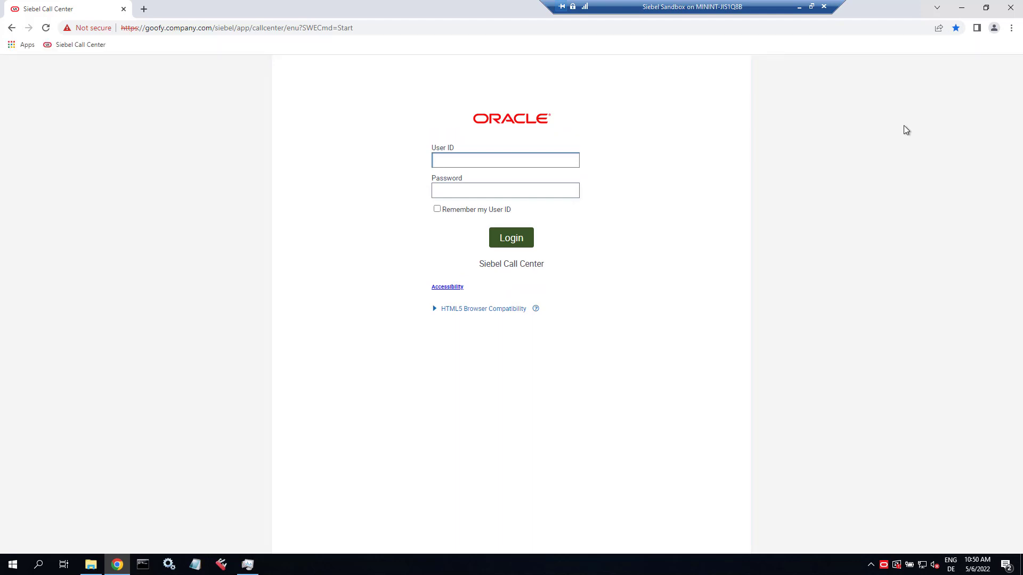
right_click(26, 51)
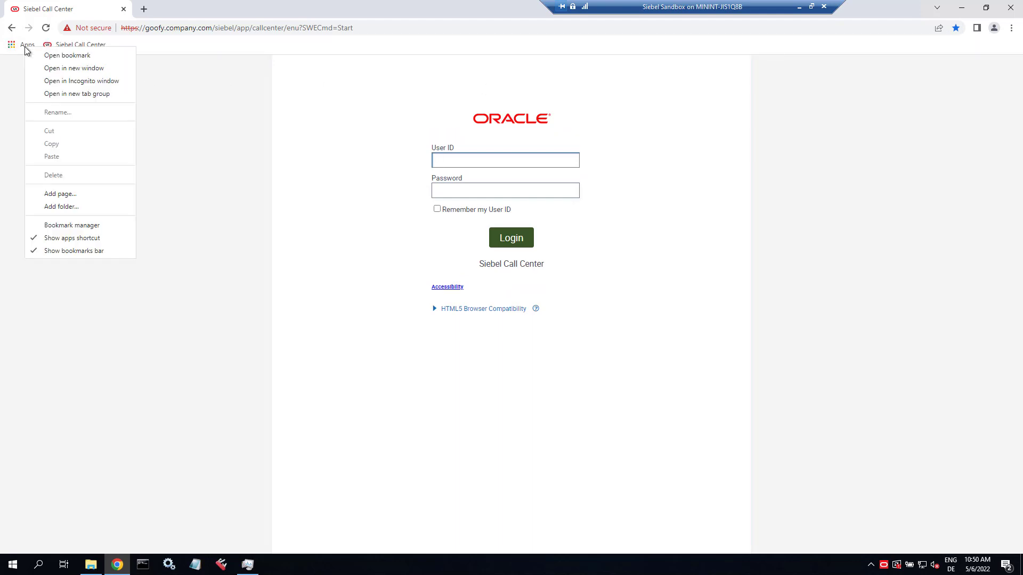
click(43, 238)
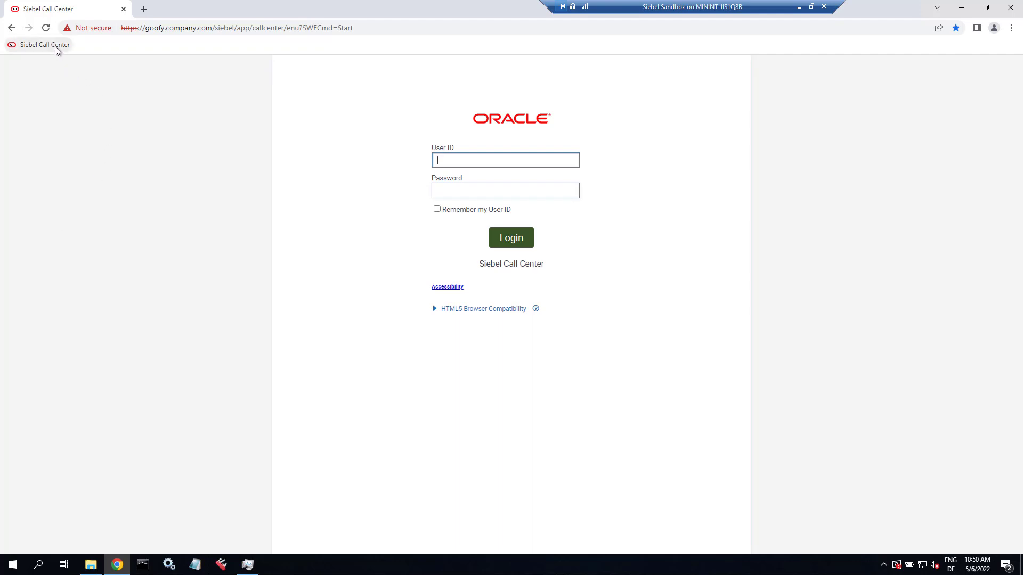
- Sign in to Siebel Call Center with the administrator user ID and password
click(454, 163)
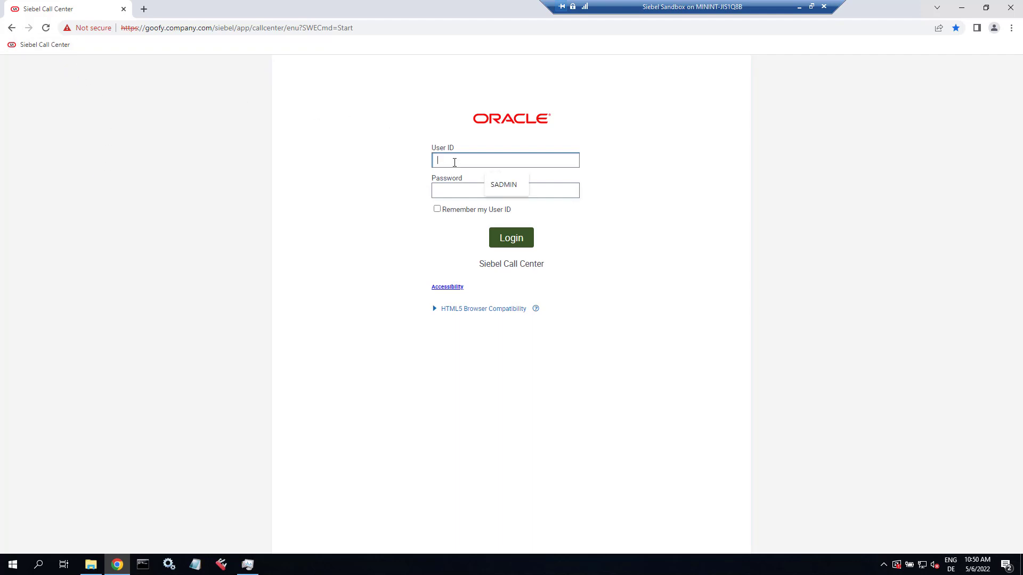
click(496, 185)
click(489, 191)
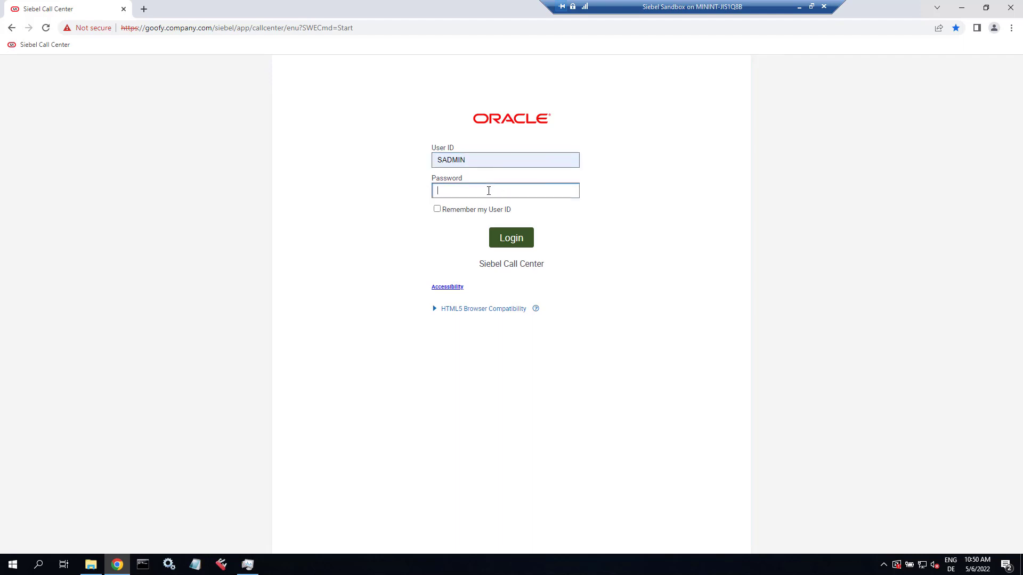
text(********)
key(Return)
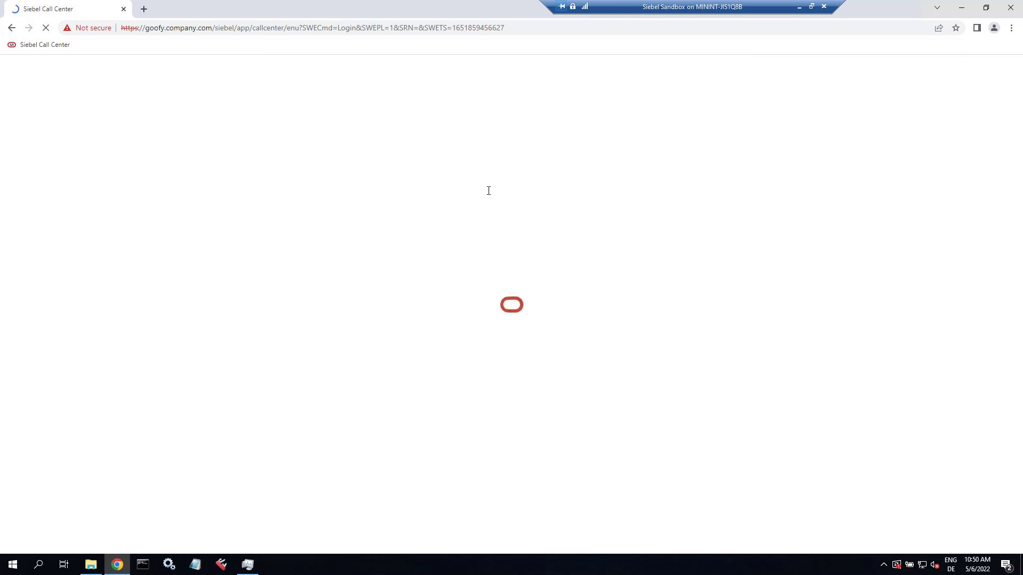
click(10, 65)
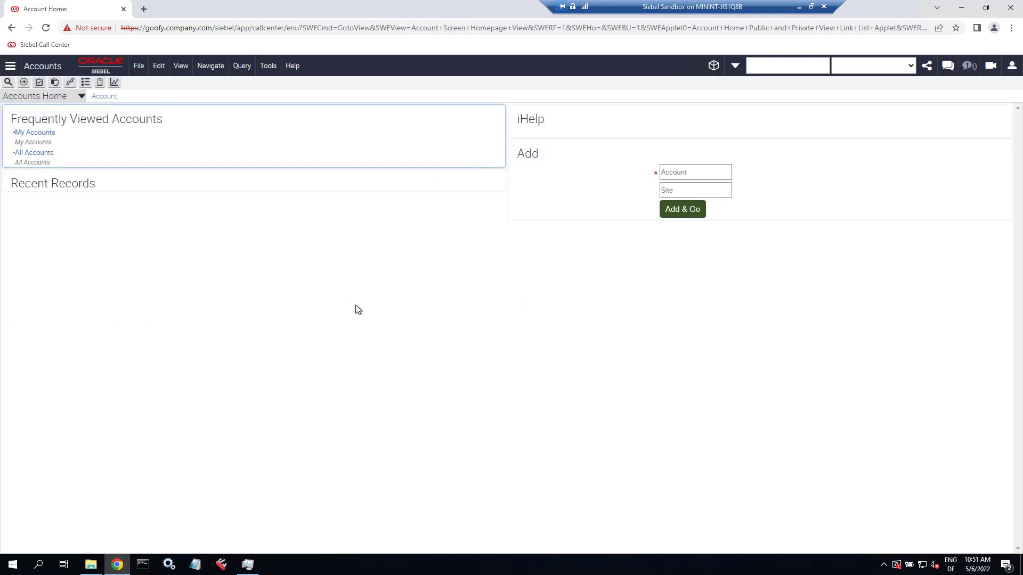
- In My Accounts, add 'blacksheep IT consulting' with site AT and open the account
click(40, 133)
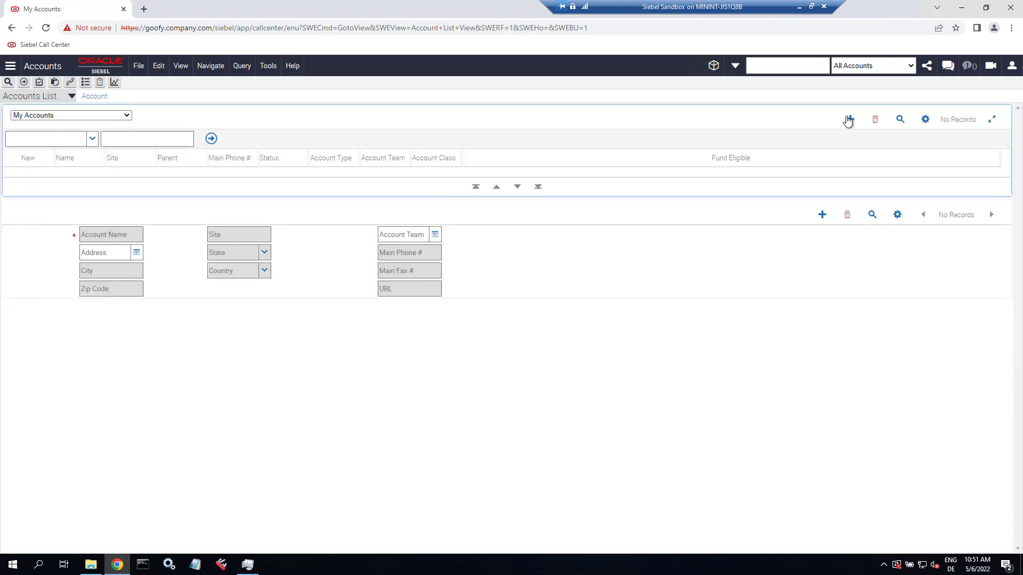
click(847, 120)
text(black)
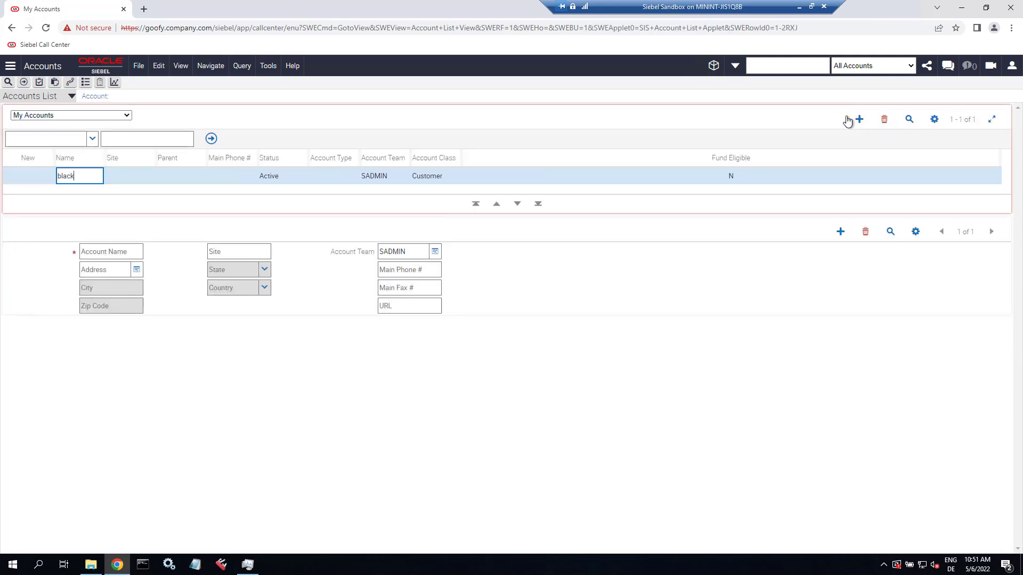
text(sheep IT)
text( consulting)
key(Tab)
text(AA)
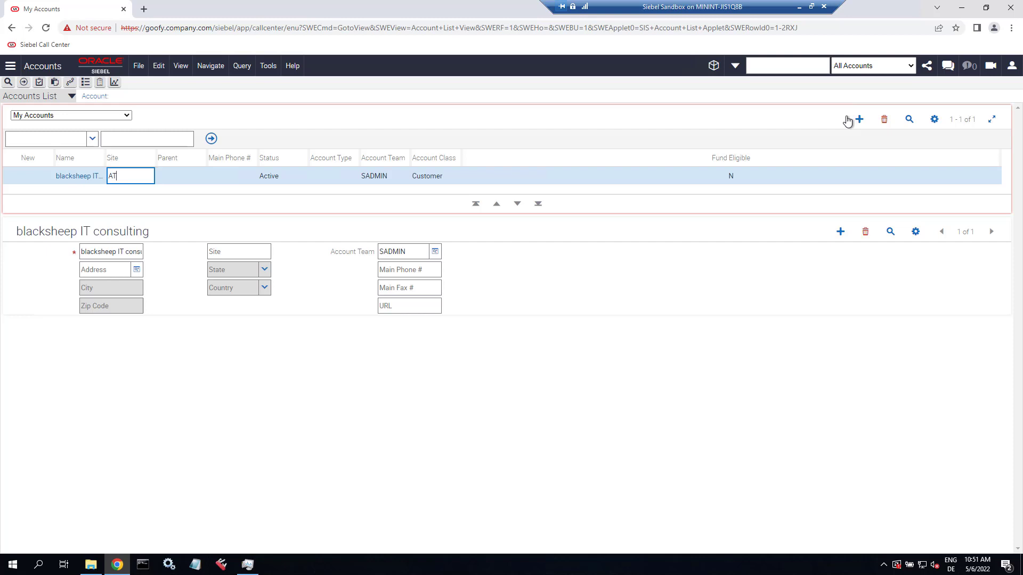
click(89, 175)
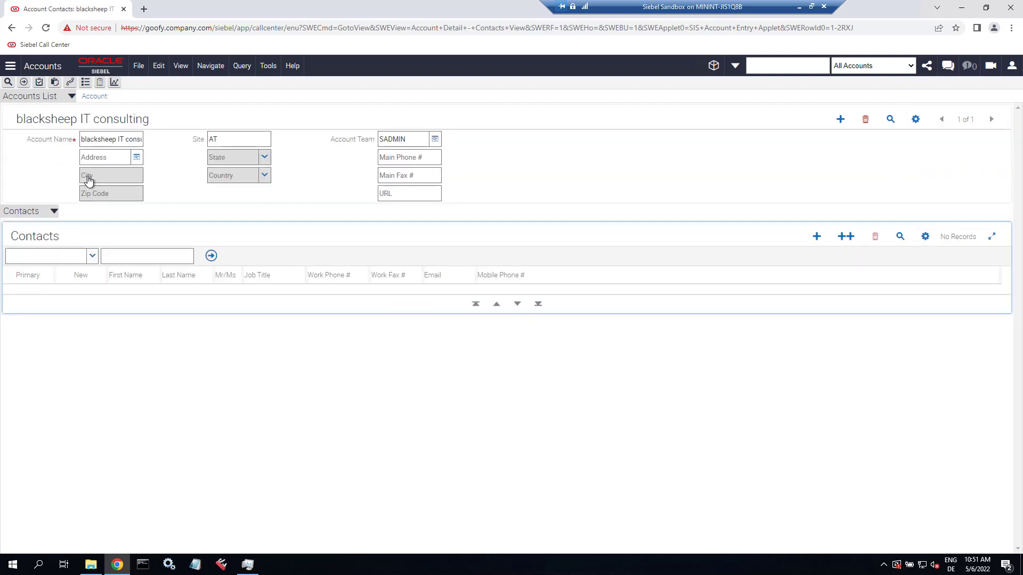
- Switch the account's detail view to Attachments
click(36, 215)
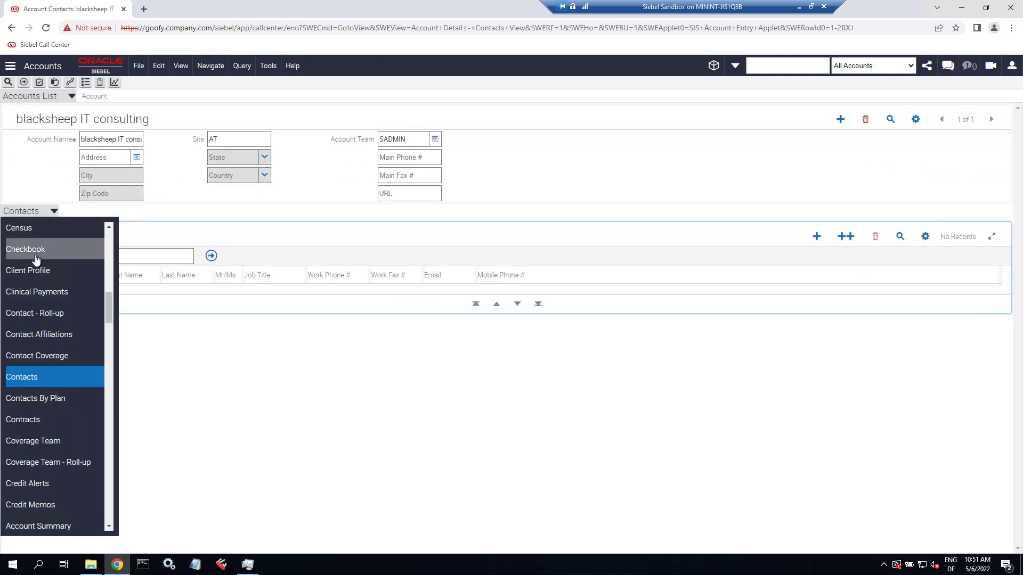
scroll(36, 251, up, 8)
scroll(36, 260, down, 1)
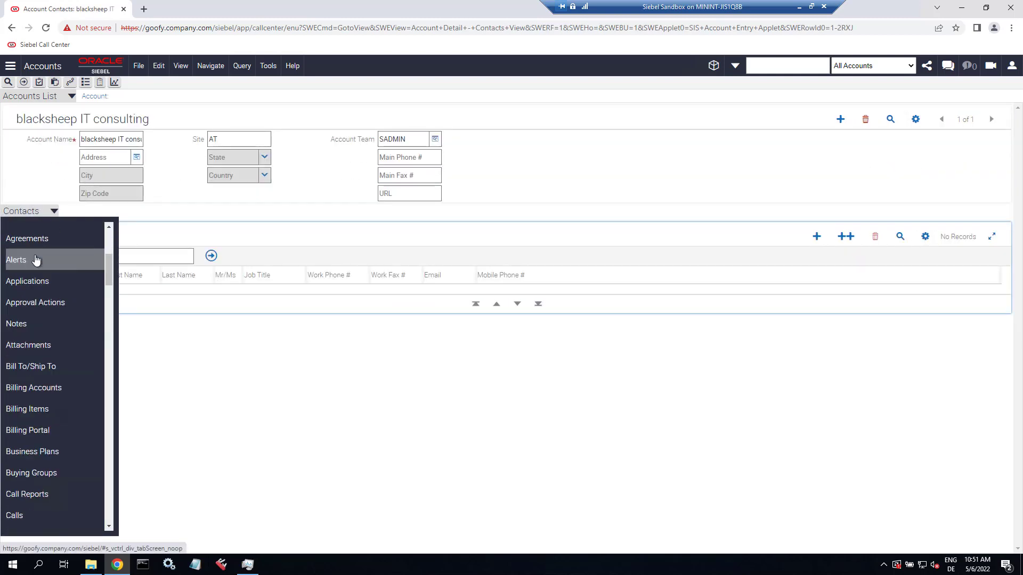
click(40, 345)
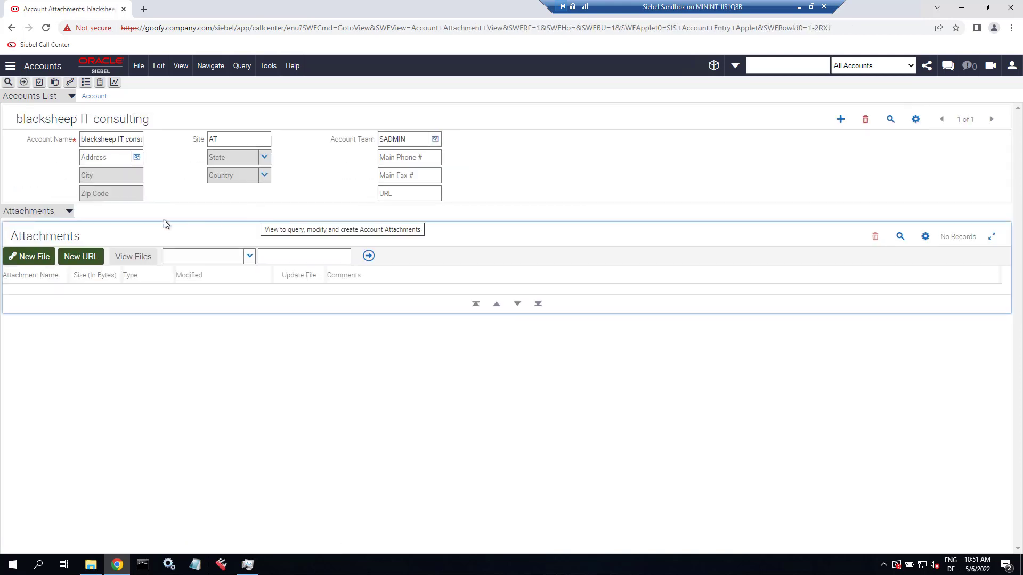
- Create an empty rich text document test.rtf in Documents and attach it
click(30, 260)
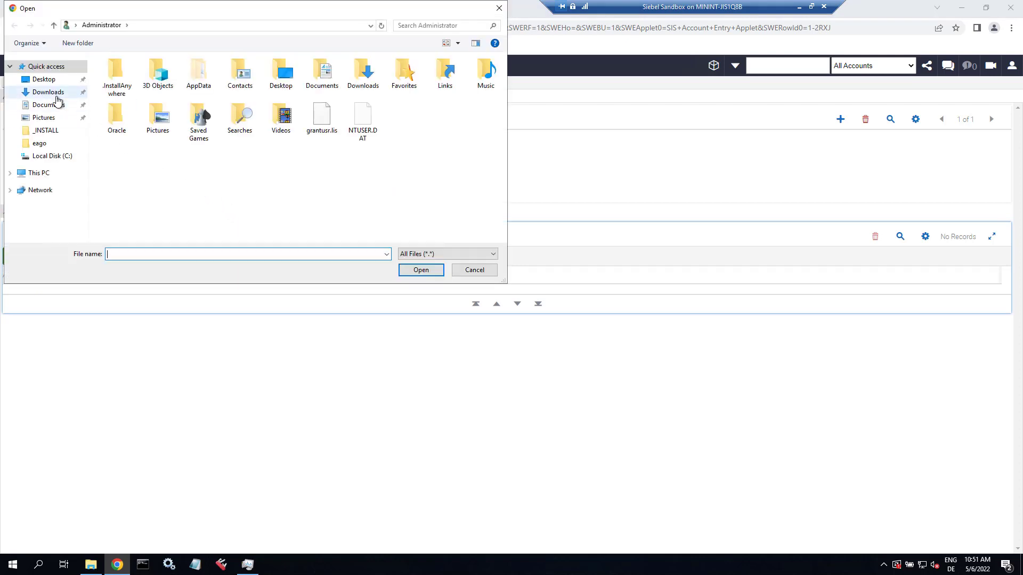
click(49, 104)
right_click(198, 122)
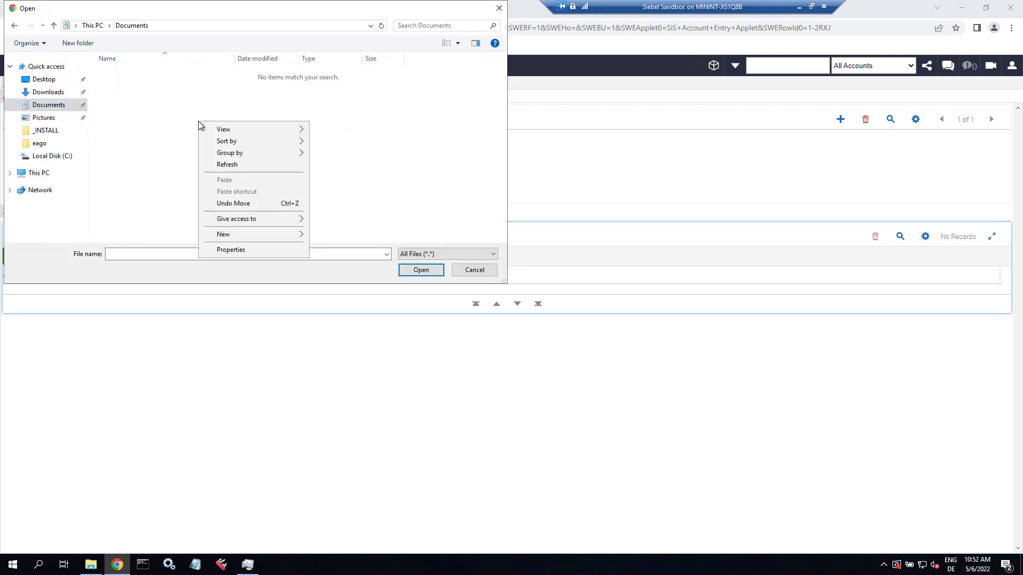
mouse_move(274, 235)
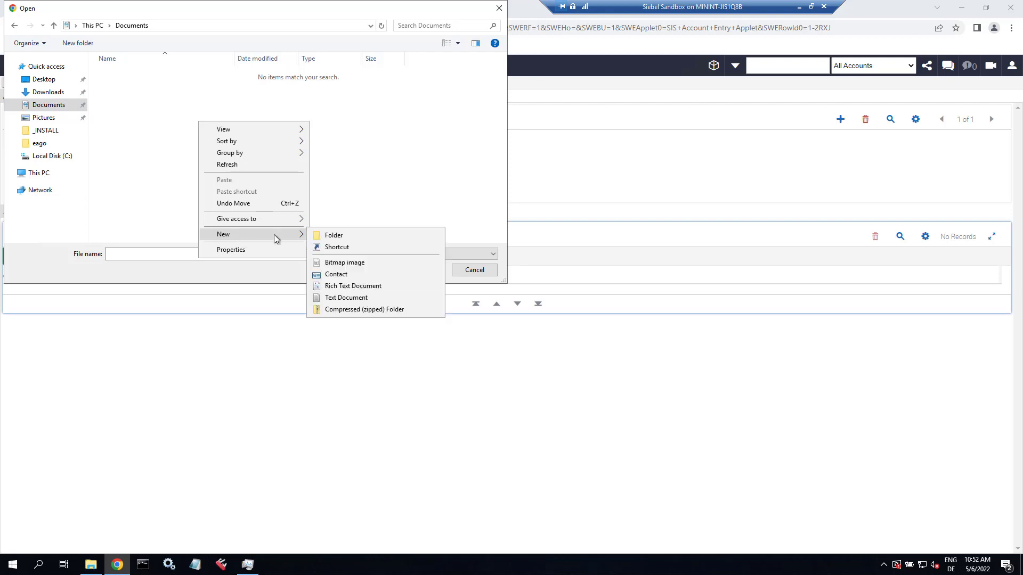
click(339, 286)
text(r.rtf)
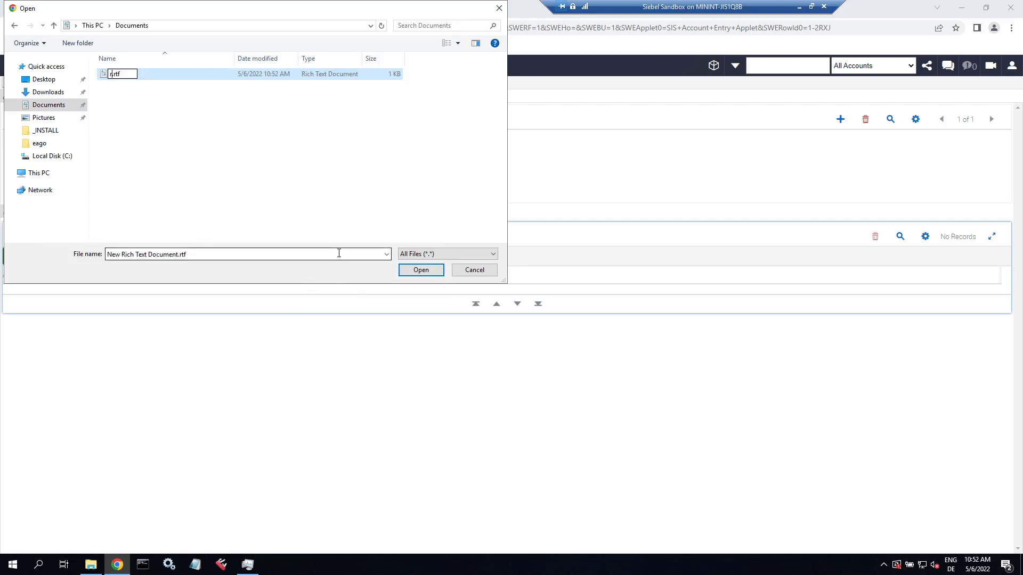
key(BackSpace)
text(test)
click(339, 253)
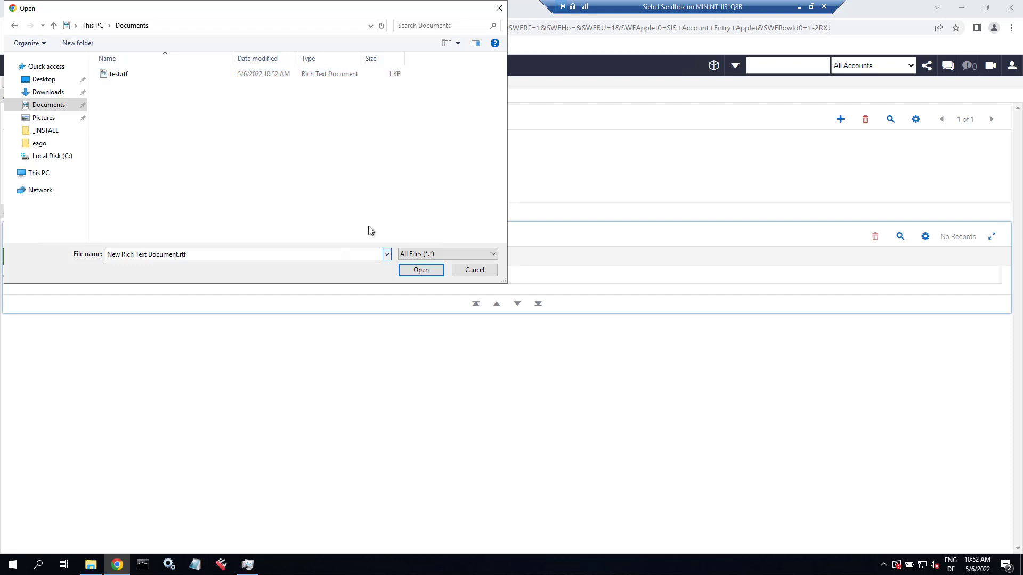
double_click(120, 74)
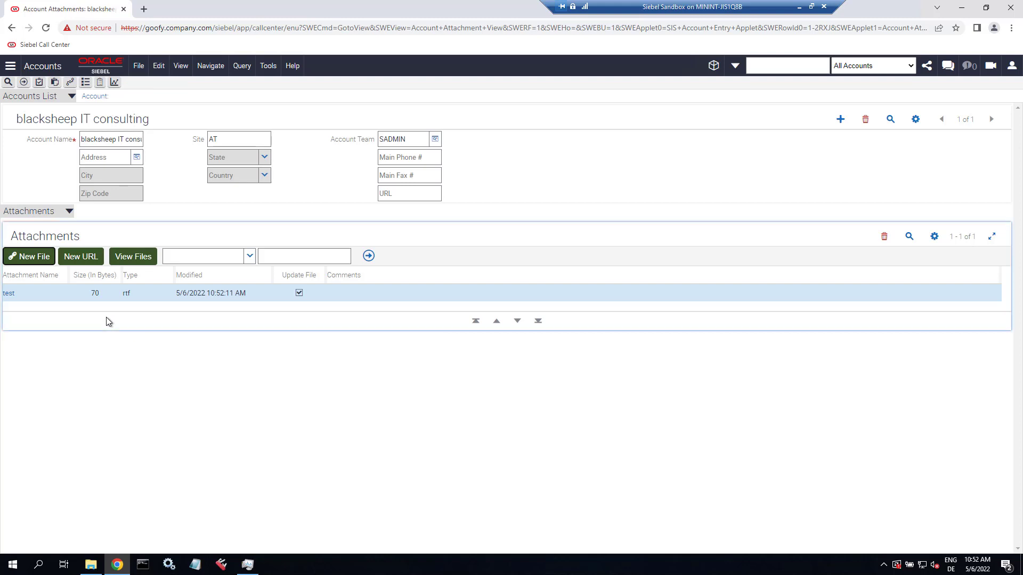
- Open test.rtf in WordPad, then confirm Edit only offers a download prompt, and cancel
click(144, 258)
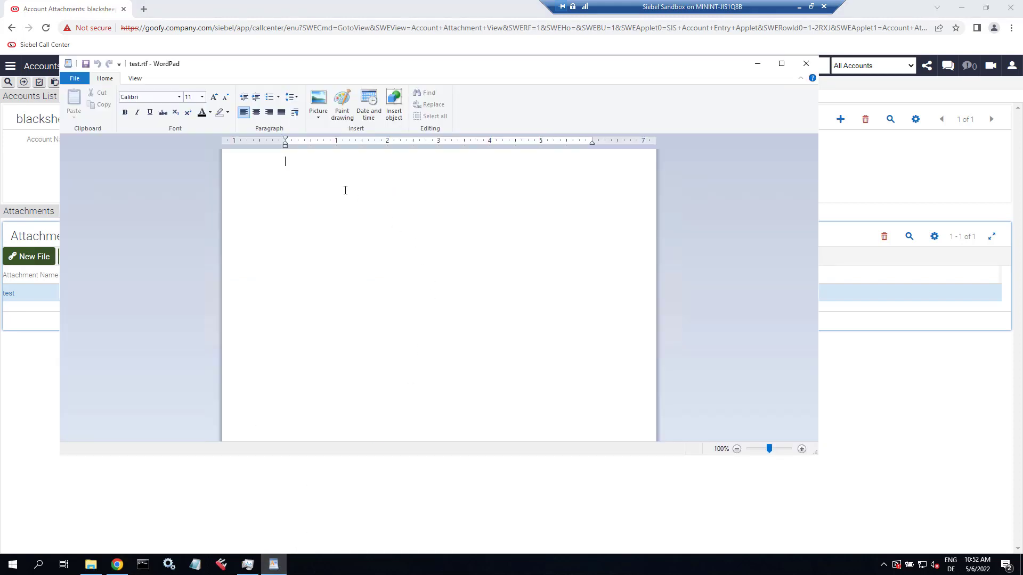
click(805, 66)
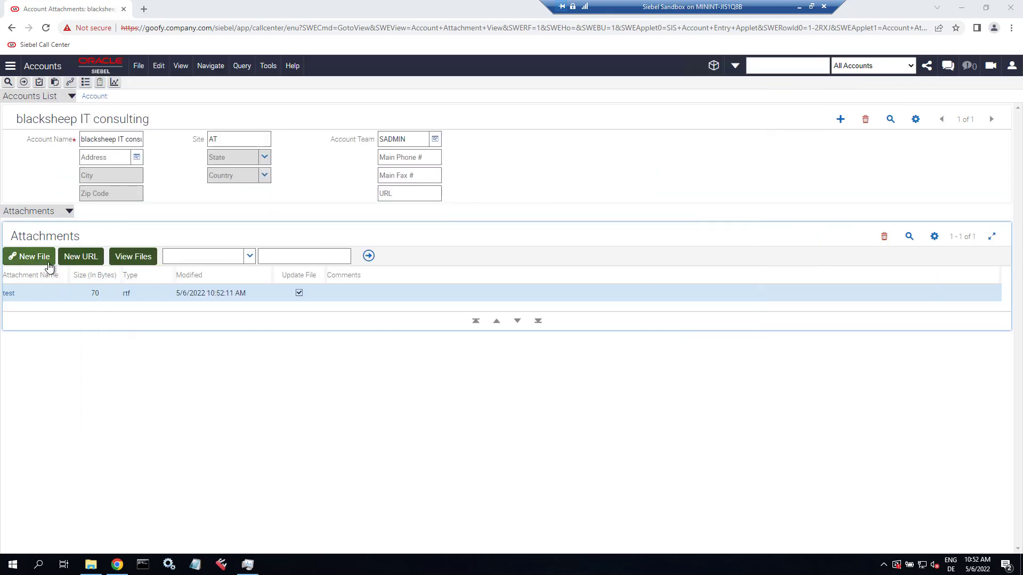
click(11, 294)
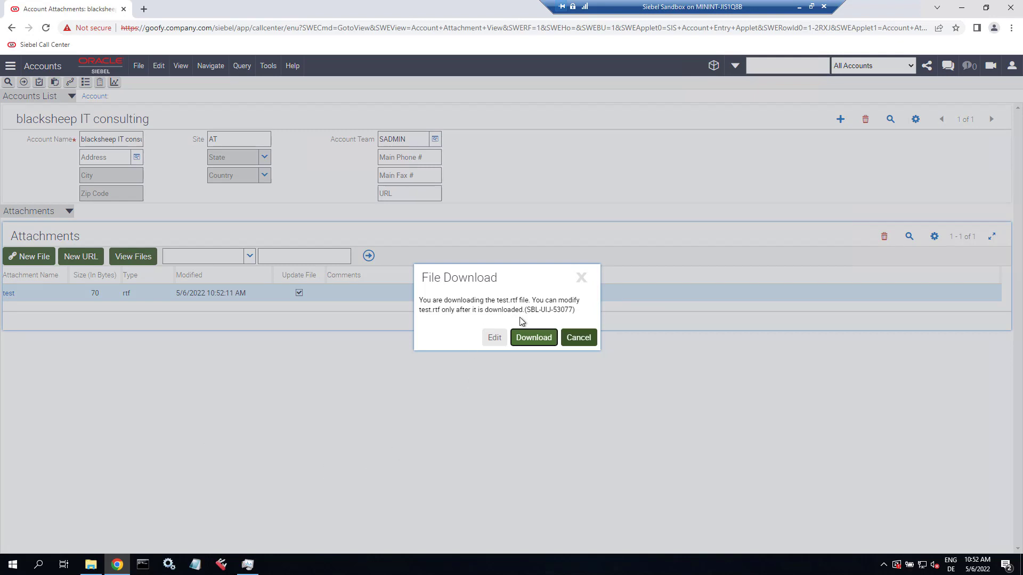
click(494, 338)
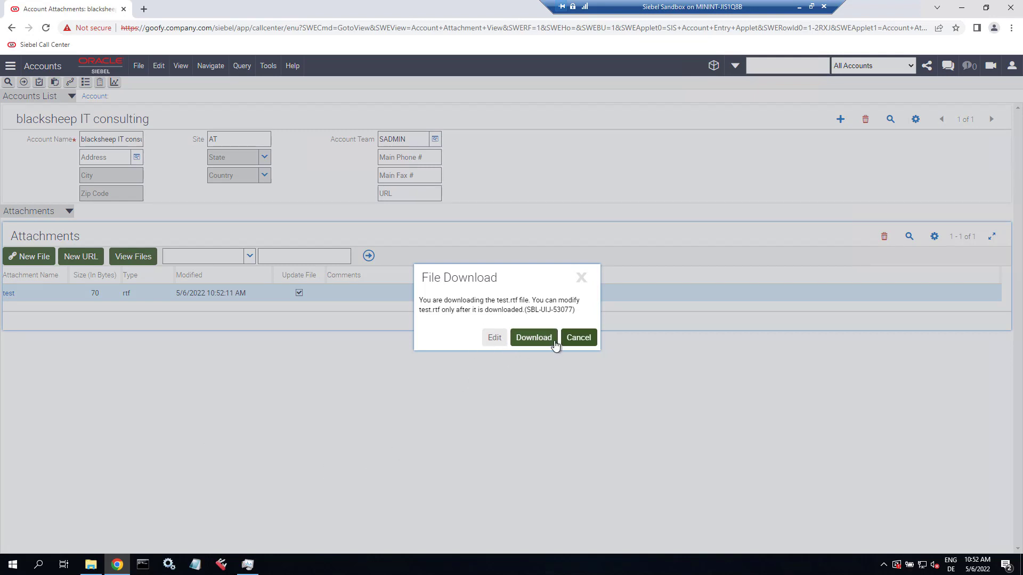
click(579, 337)
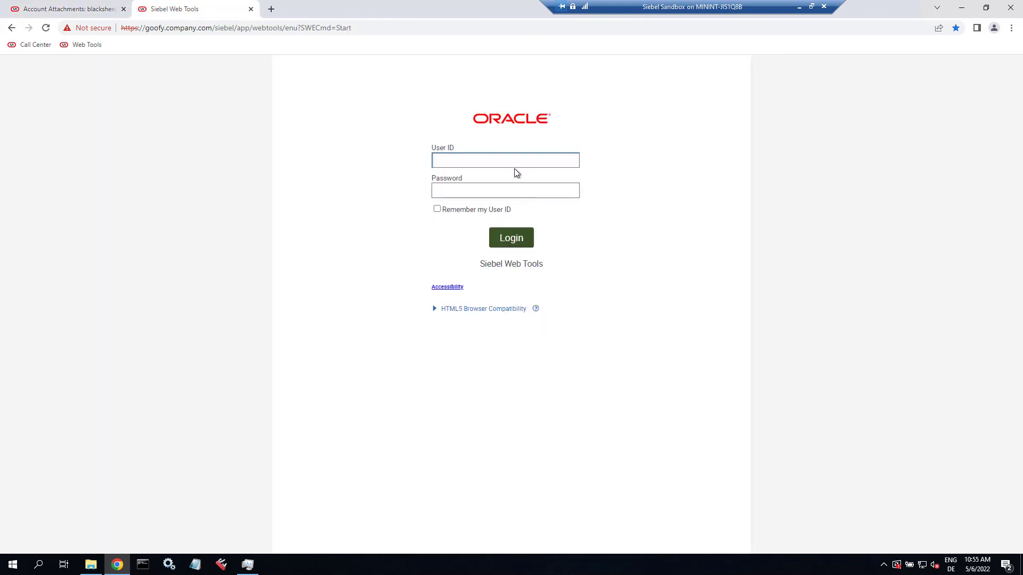
- Sign in to Siebel Web Tools with the administrator user ID and password
click(513, 163)
click(502, 191)
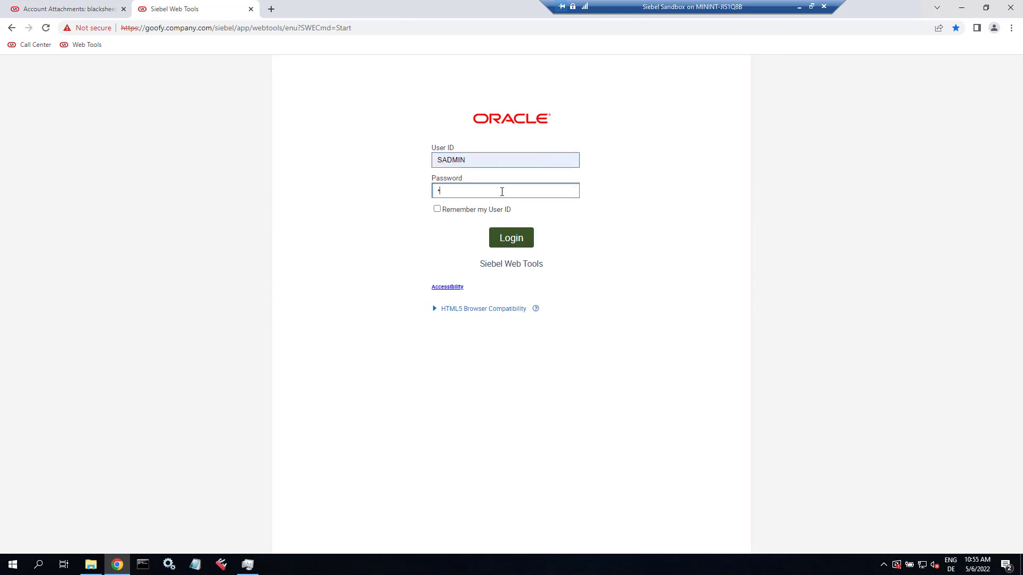
key(Return)
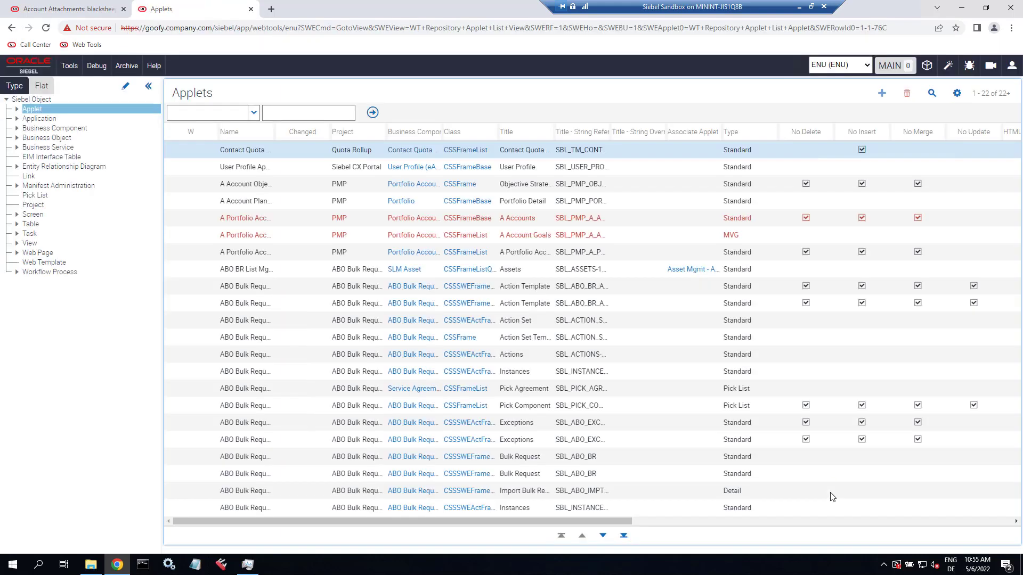
- From the workspace list, create workspace dev_sadmin_disa_01 commented 'add FileDownloadSave'
click(928, 66)
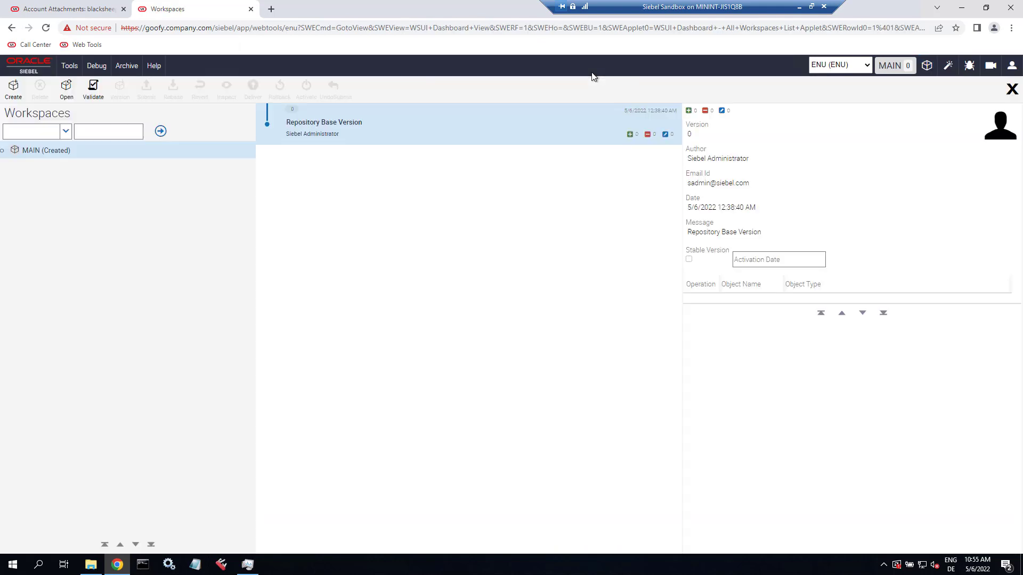
click(14, 90)
click(496, 291)
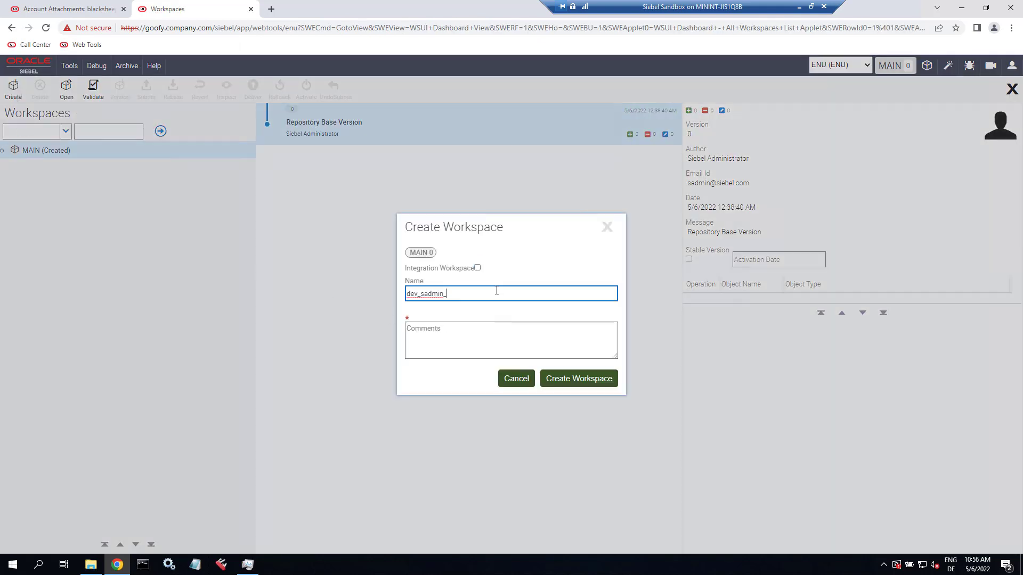
text(disa_01)
key(Tab)
text(f)
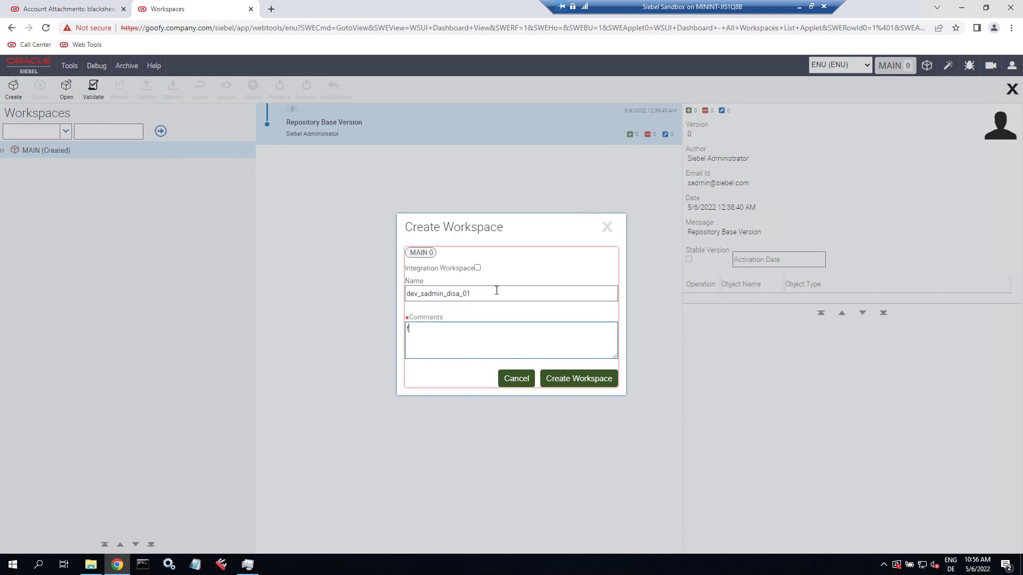
text(i)
key(BackSpace)
key(BackSpace)
text(add FileDownloadSave)
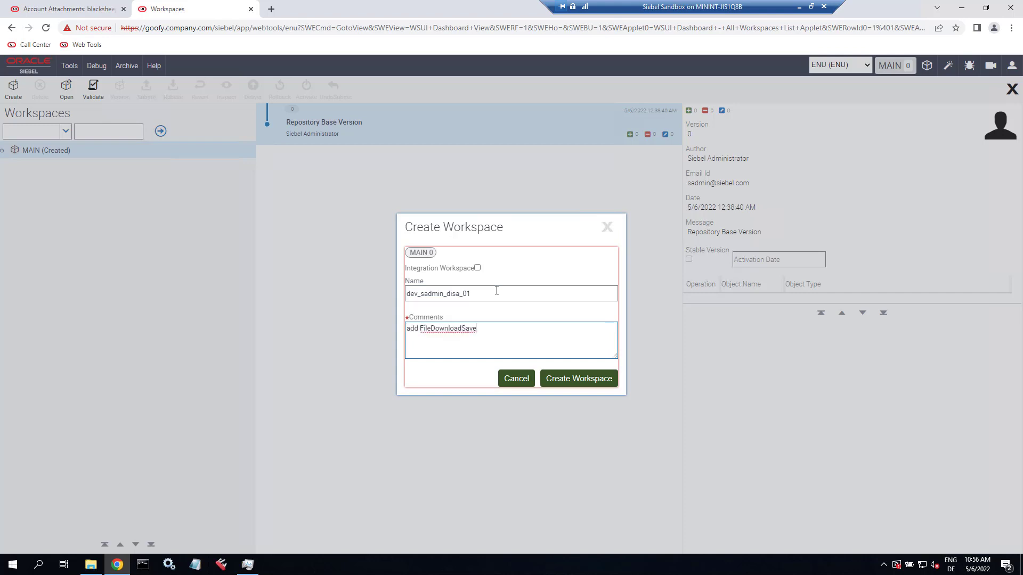
click(584, 384)
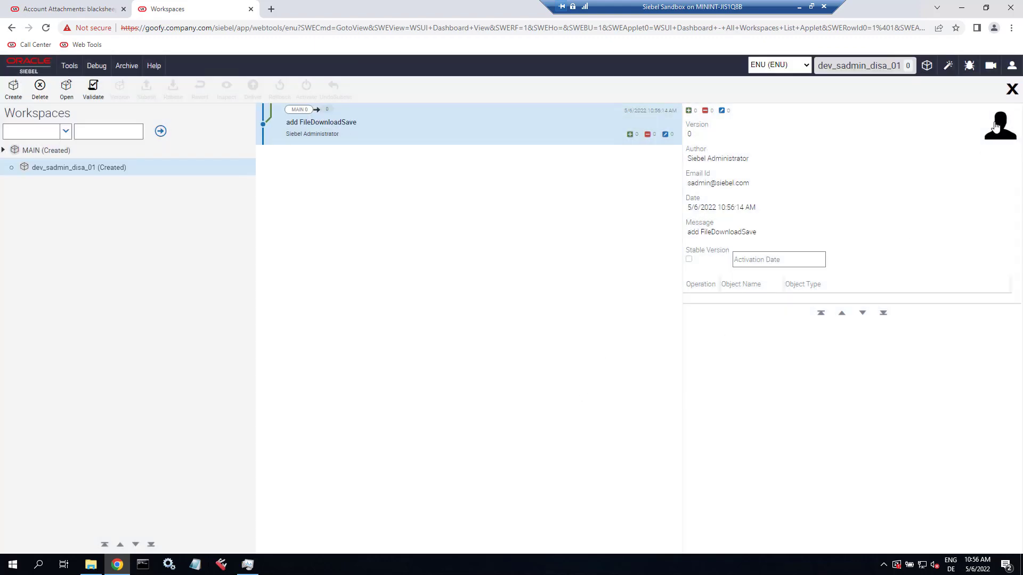
- Close the workspaces dashboard and change which object types the tree lists, toggling Applet
click(1010, 91)
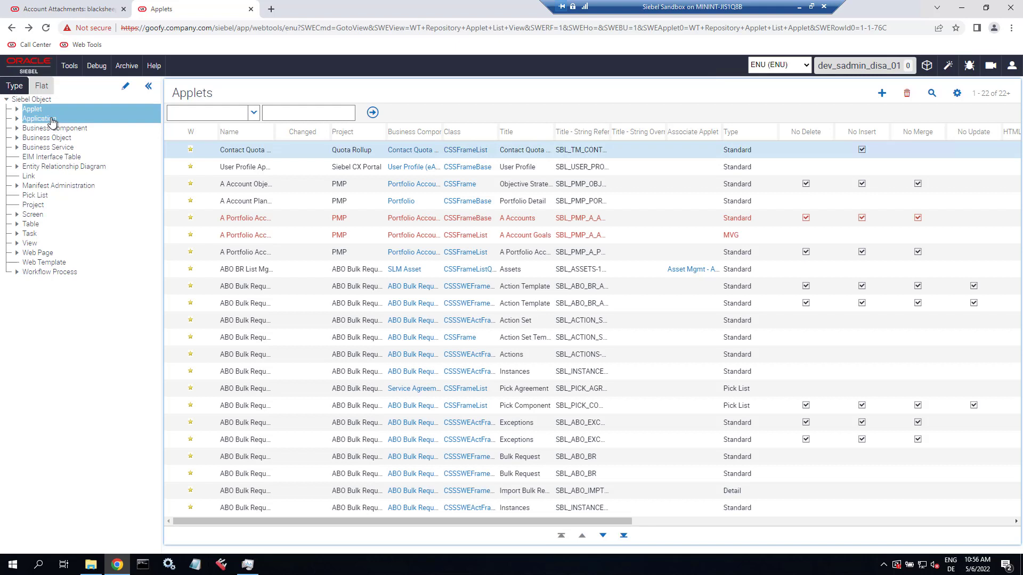
click(126, 86)
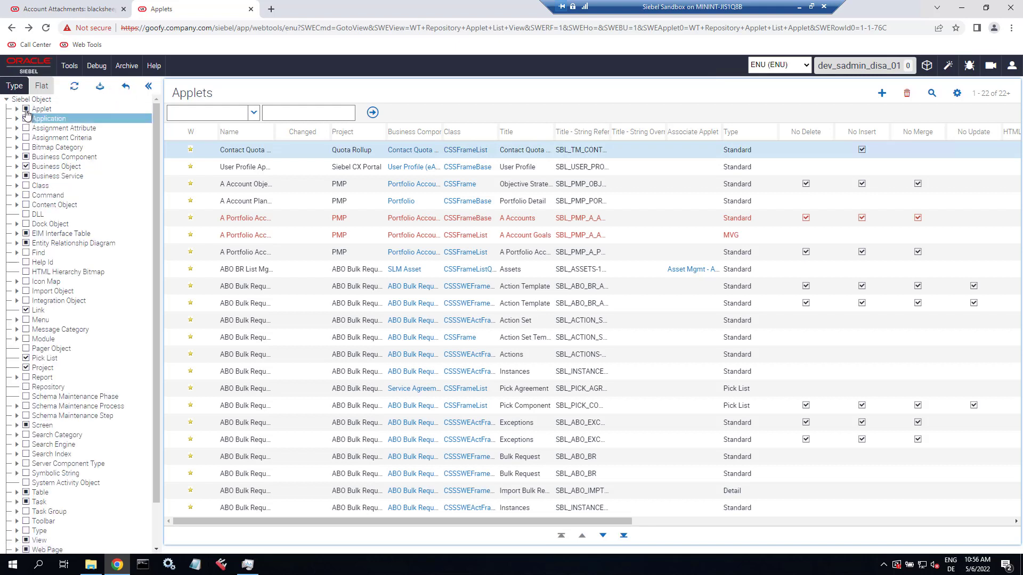
click(27, 109)
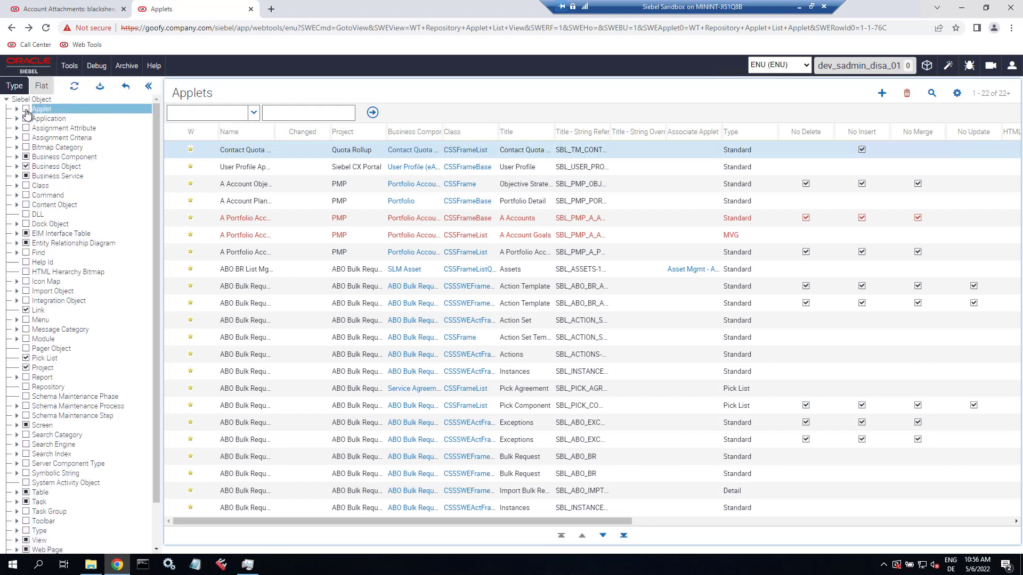
click(99, 87)
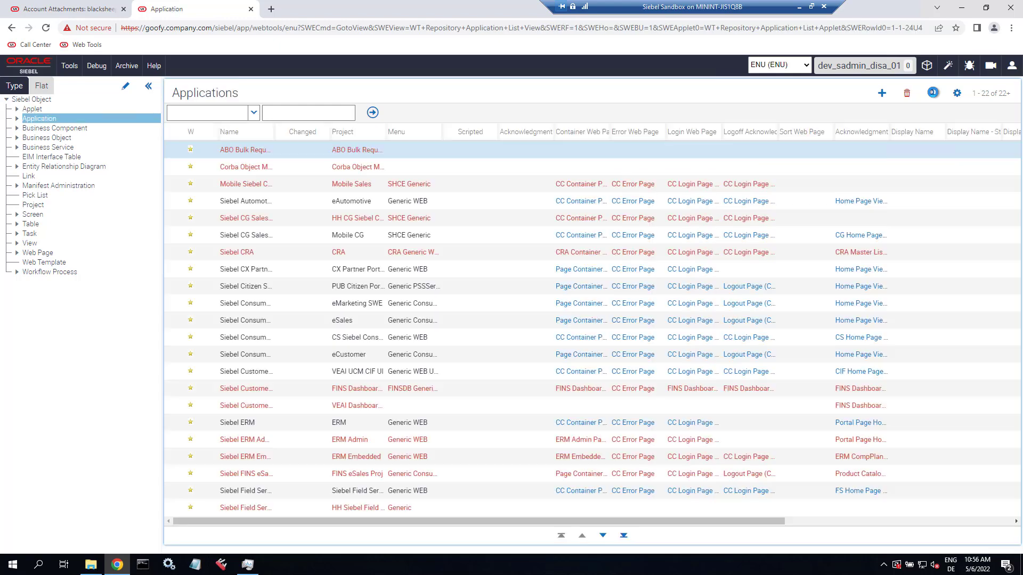
- Query the Applications list for *Univ* to show only Siebel Universal
click(931, 94)
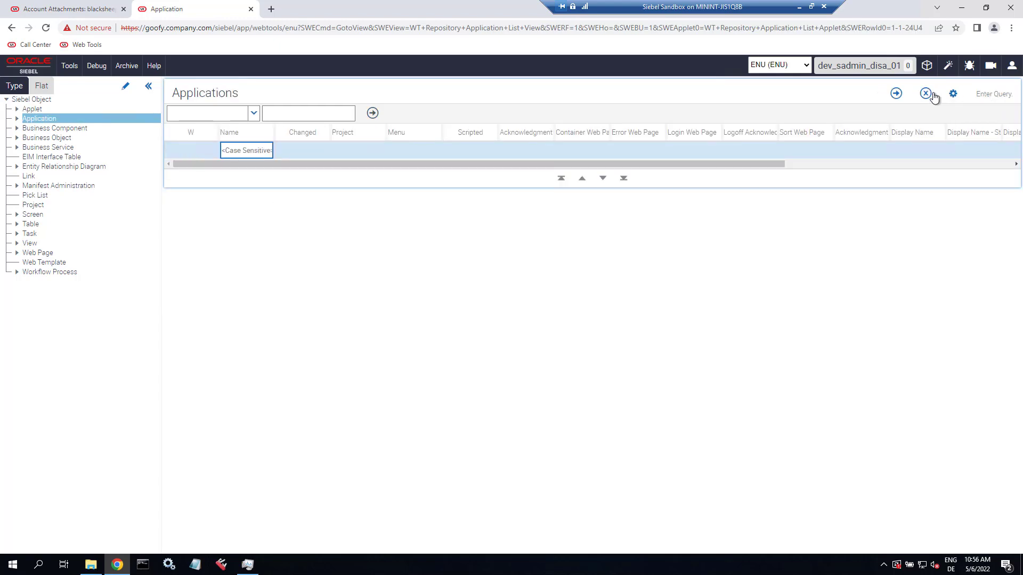
text(*Univers...)
click(17, 118)
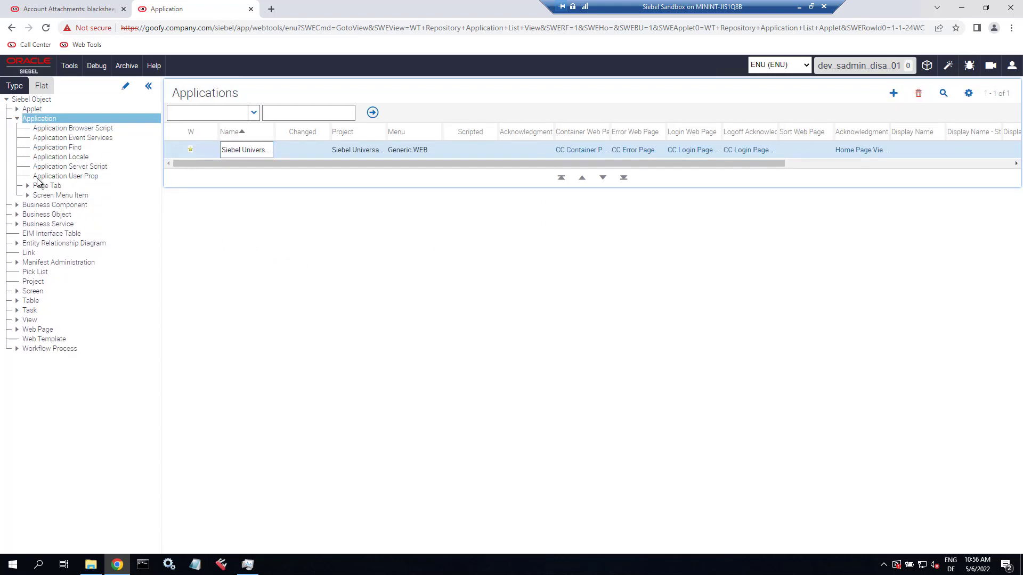
- Add the FileDownloadSave user property with value All to the Siebel Universal application
click(38, 177)
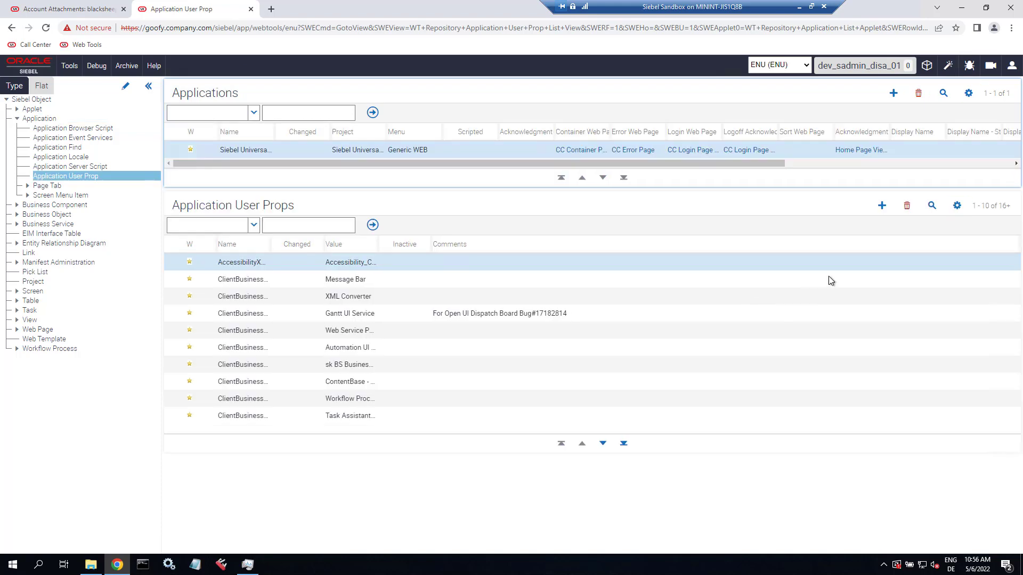
click(882, 206)
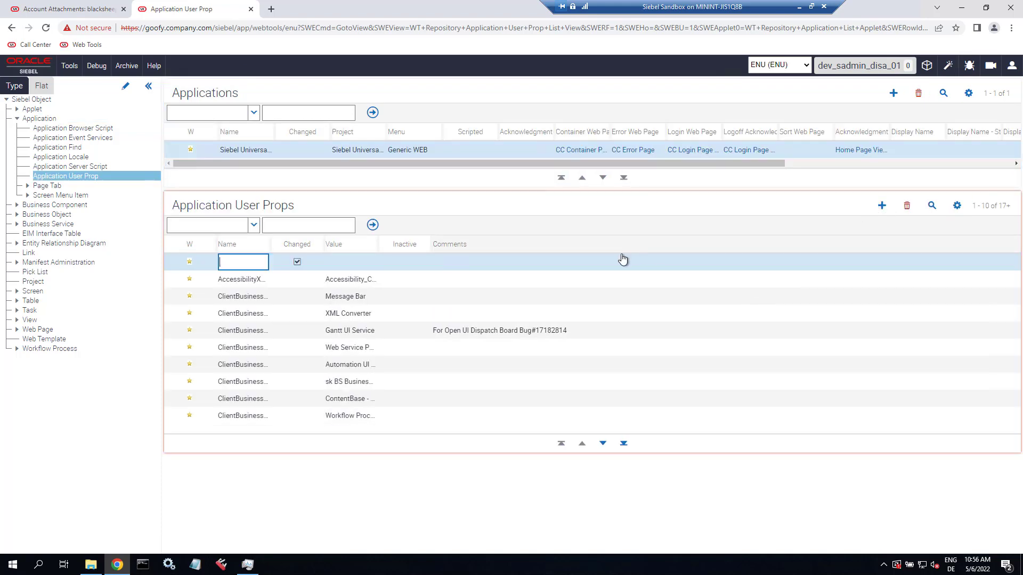
key(ctrl+v)
key(Tab)
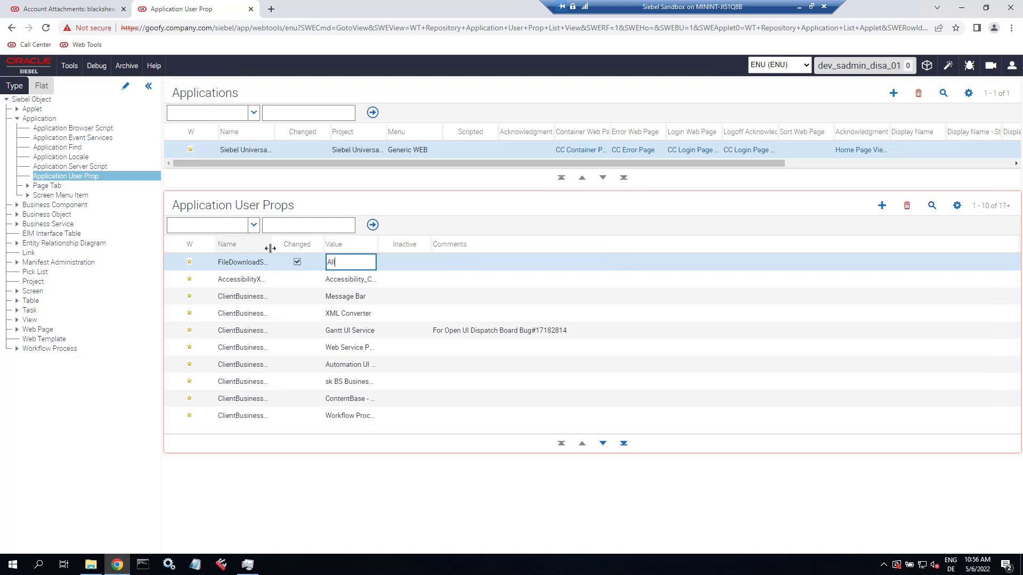
drag(274, 246, 350, 245)
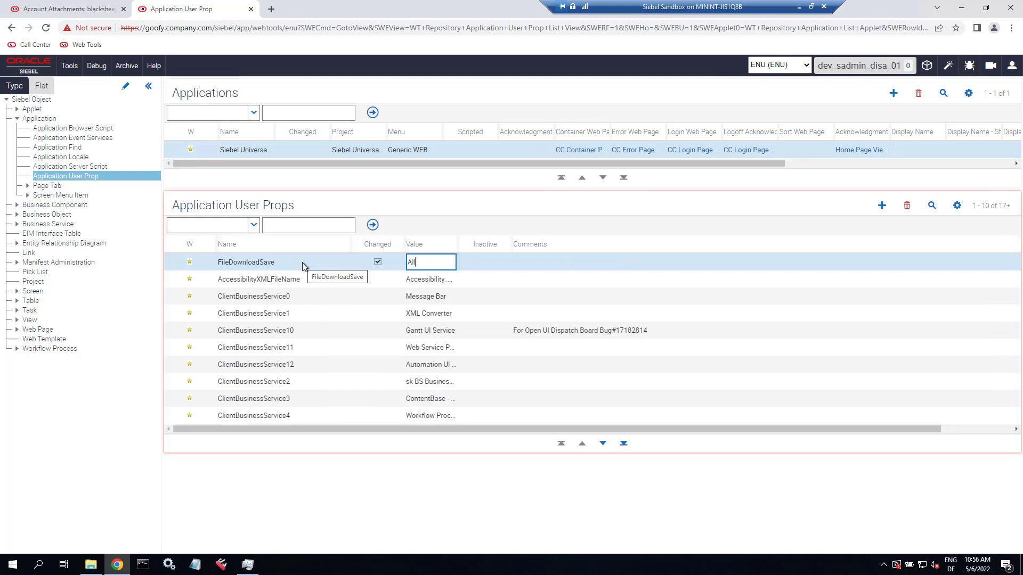
click(298, 279)
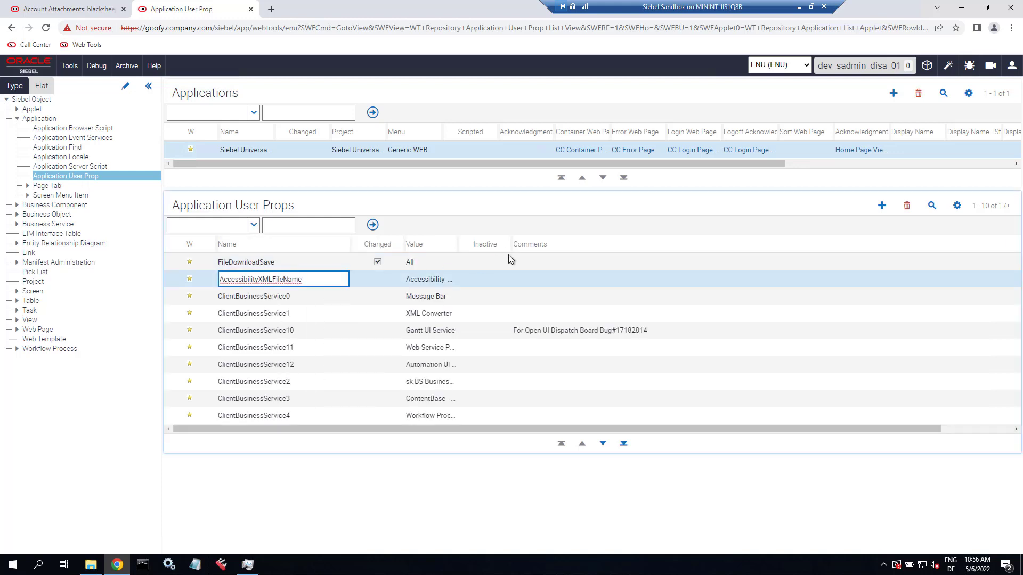
- Comment the FileDownloadSave property 'required for DISA inline edit' and bring up the Workspaces dashboard
click(529, 261)
text(r)
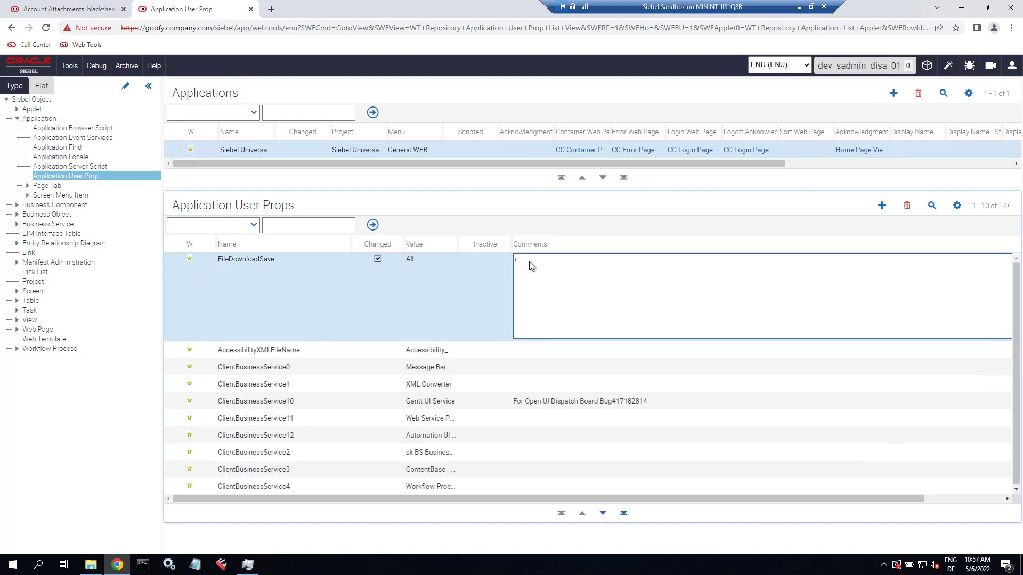
text(equired for DISA in)
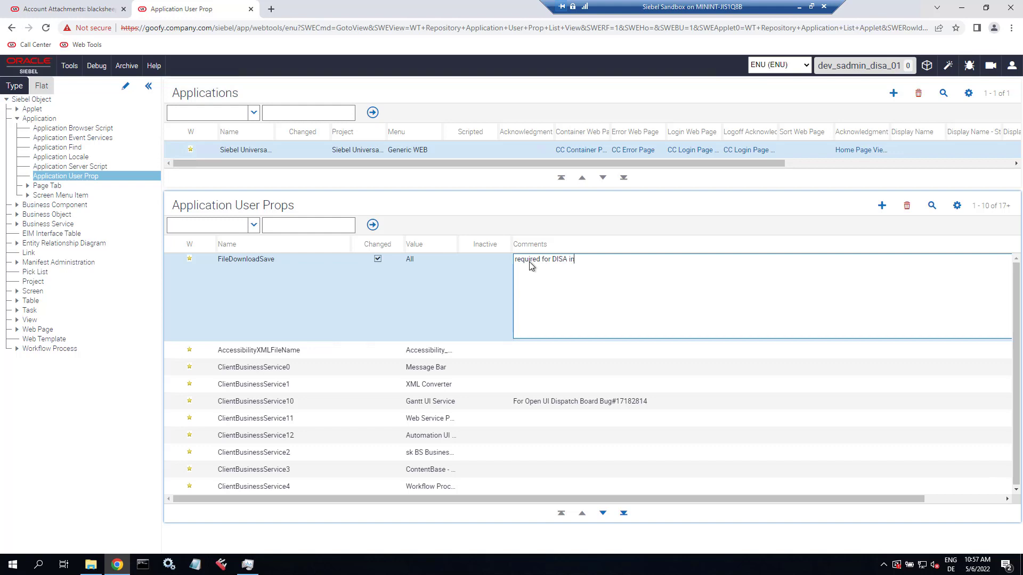
text(line edit)
click(537, 353)
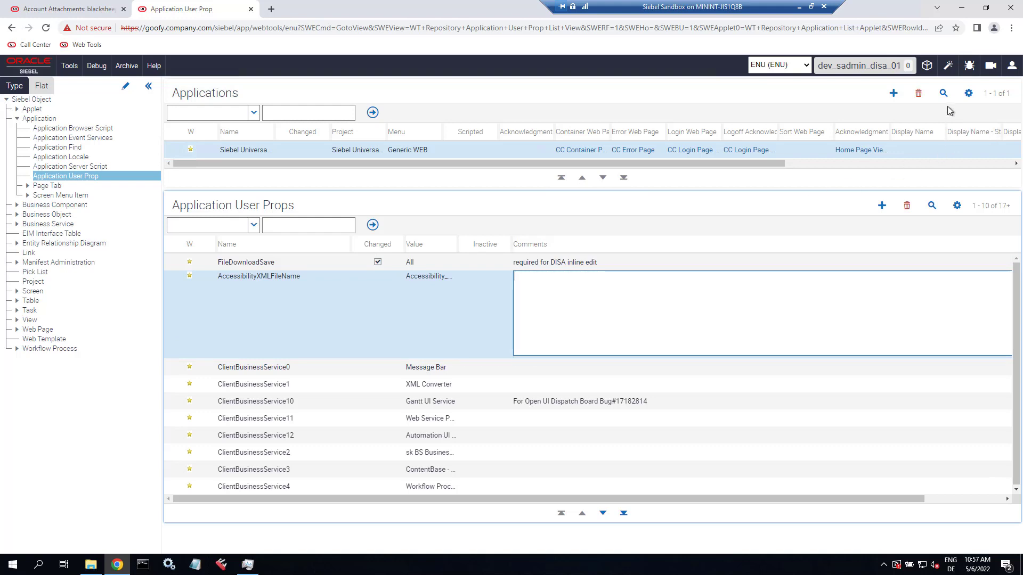
click(927, 65)
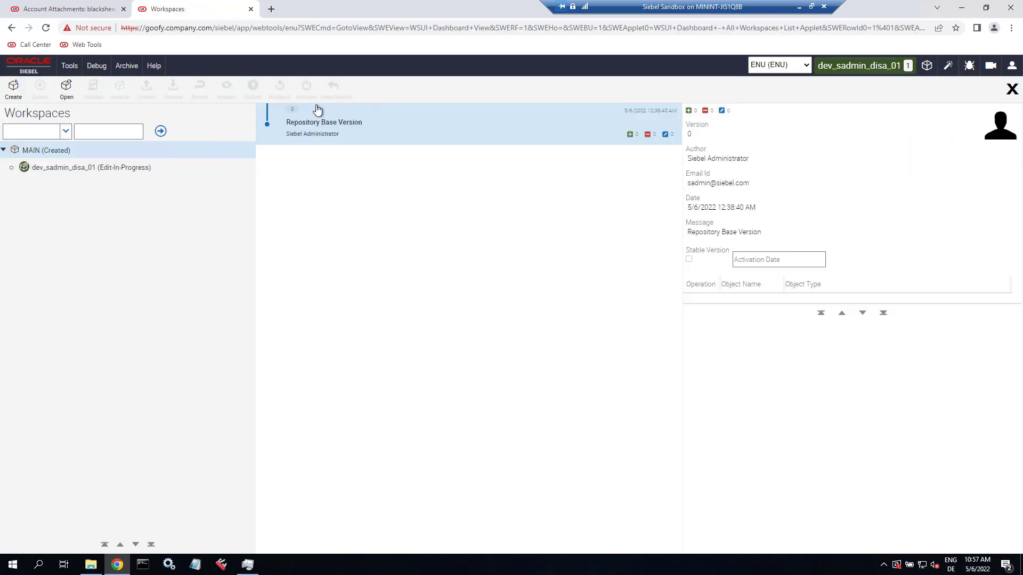
- From the Account Attachments tab, open workspace dev_sadmin_disa_01 and close the Workspaces pane
click(92, 15)
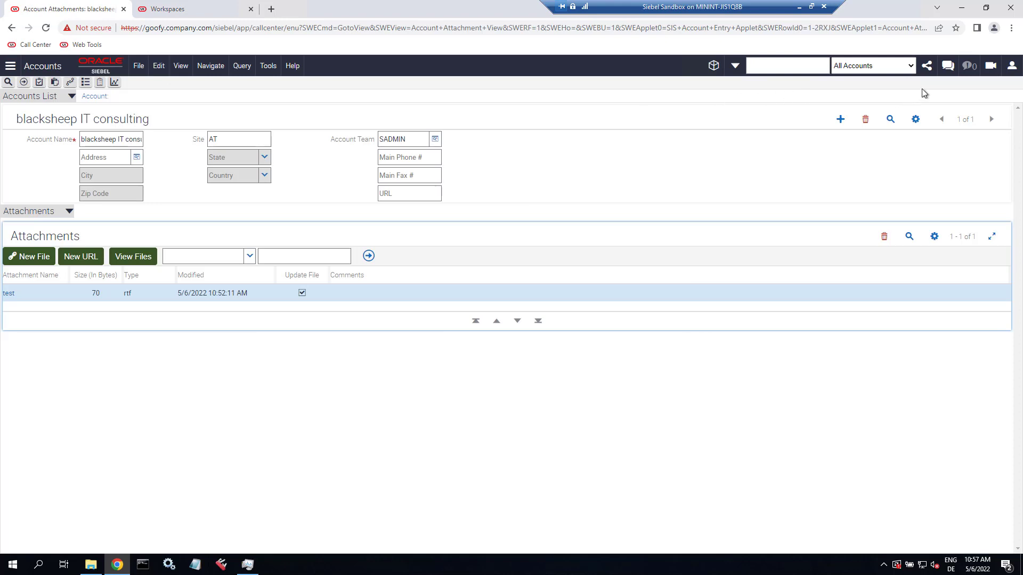
click(713, 65)
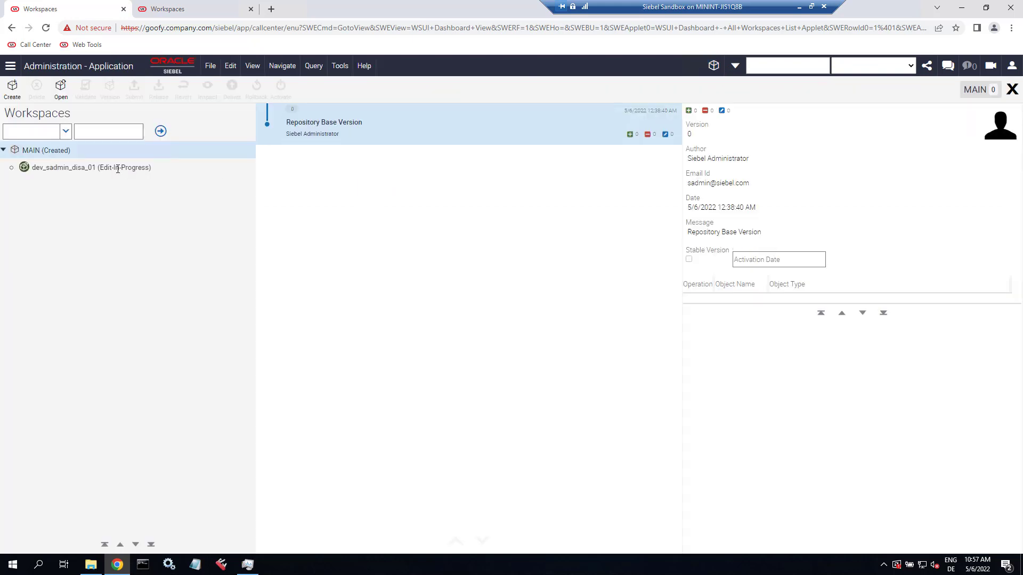
click(117, 168)
click(63, 88)
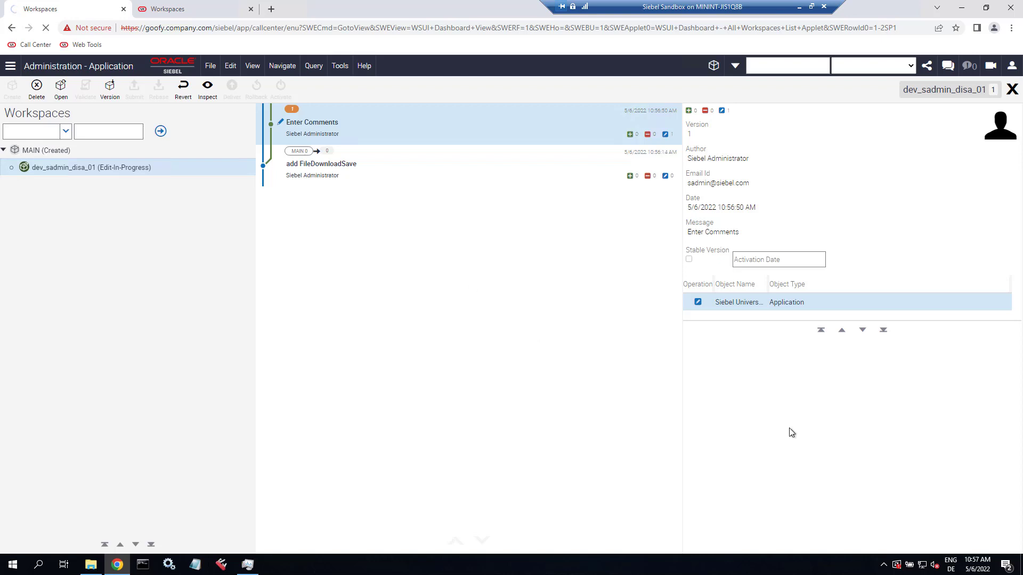
click(1011, 90)
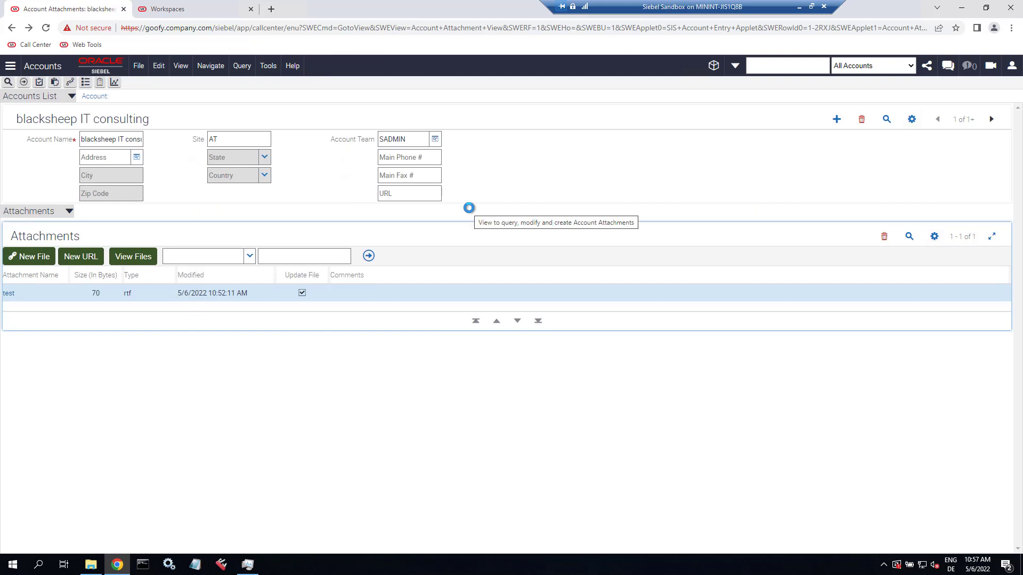
- Edit test.rtf inline in WordPad to read #gosiebel, save it and upload it back
click(10, 294)
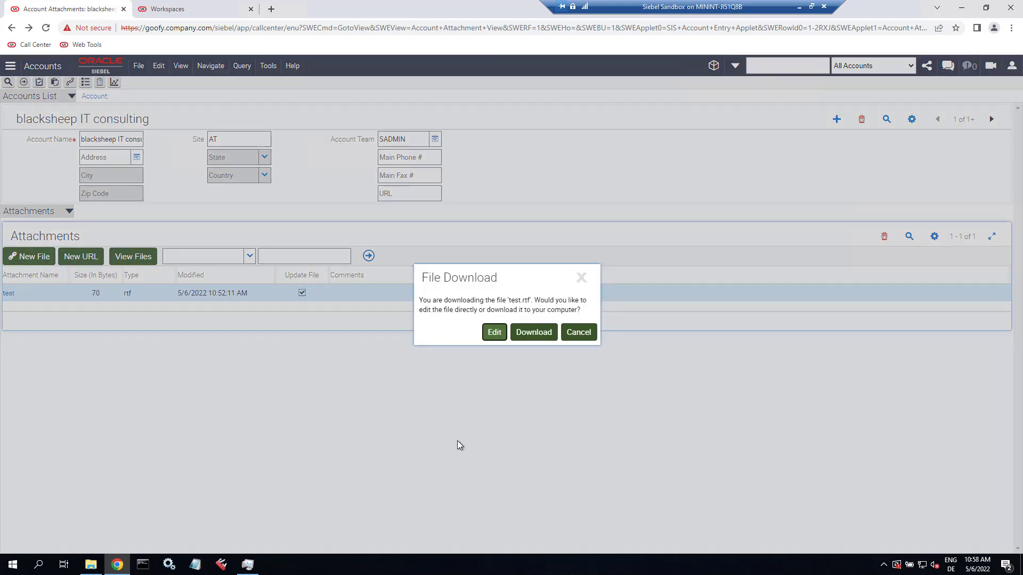
click(494, 333)
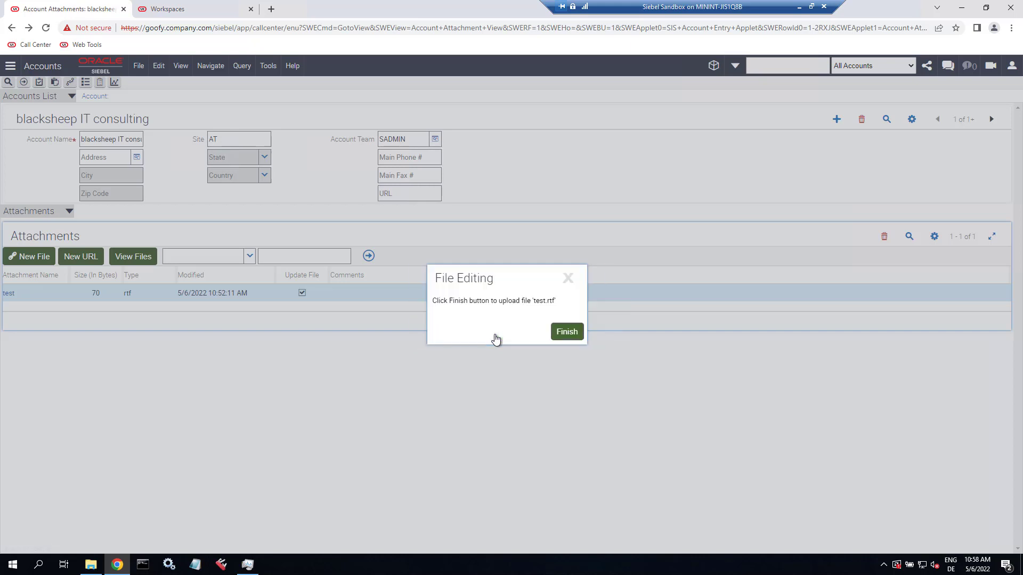
click(273, 564)
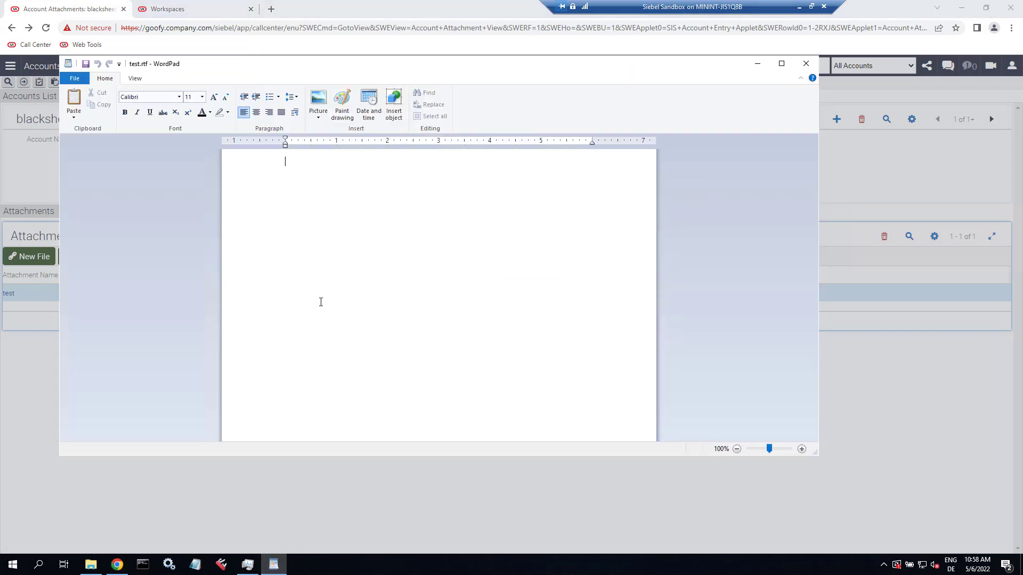
text(#gosiebel)
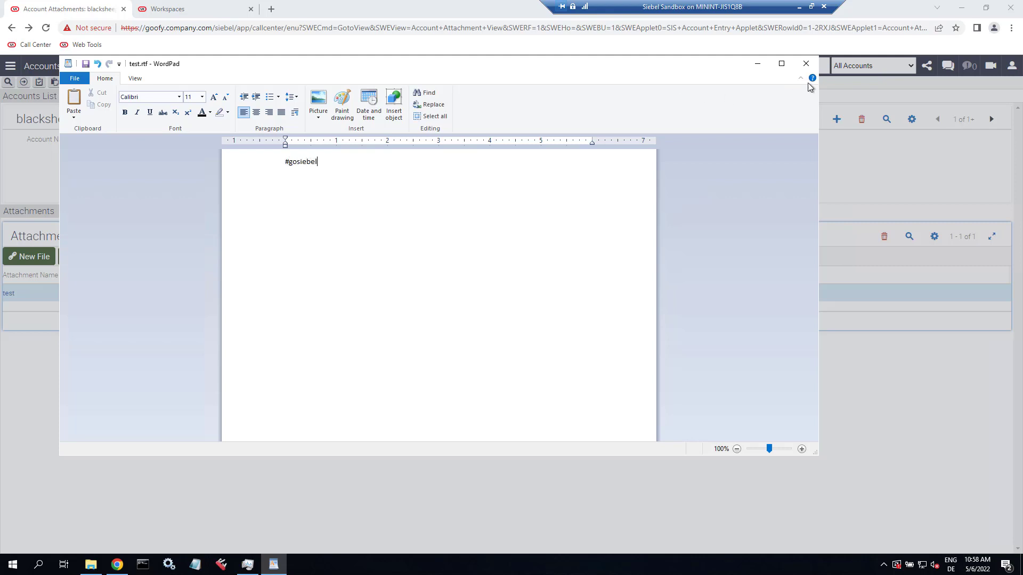
click(805, 64)
click(416, 269)
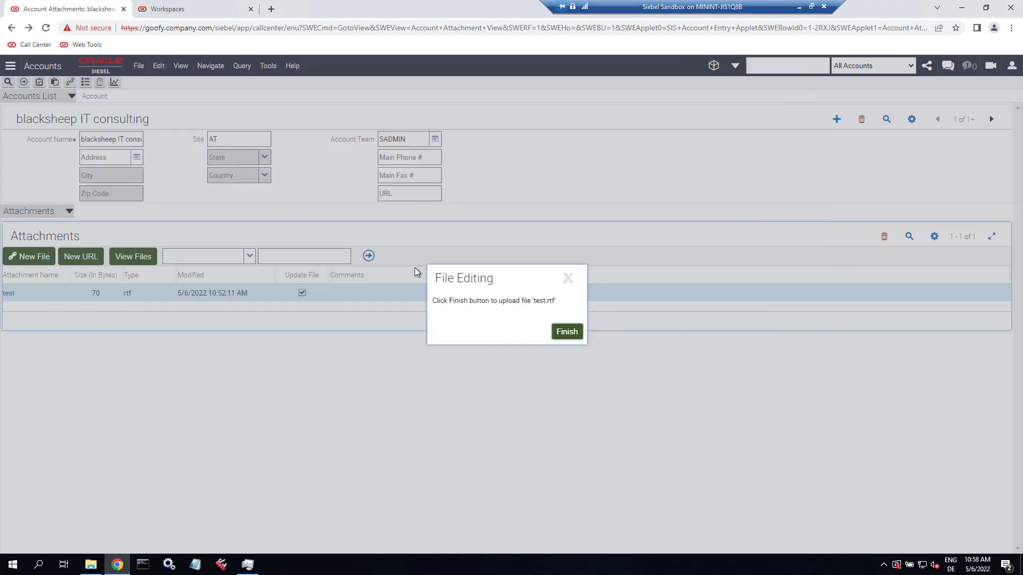
click(570, 332)
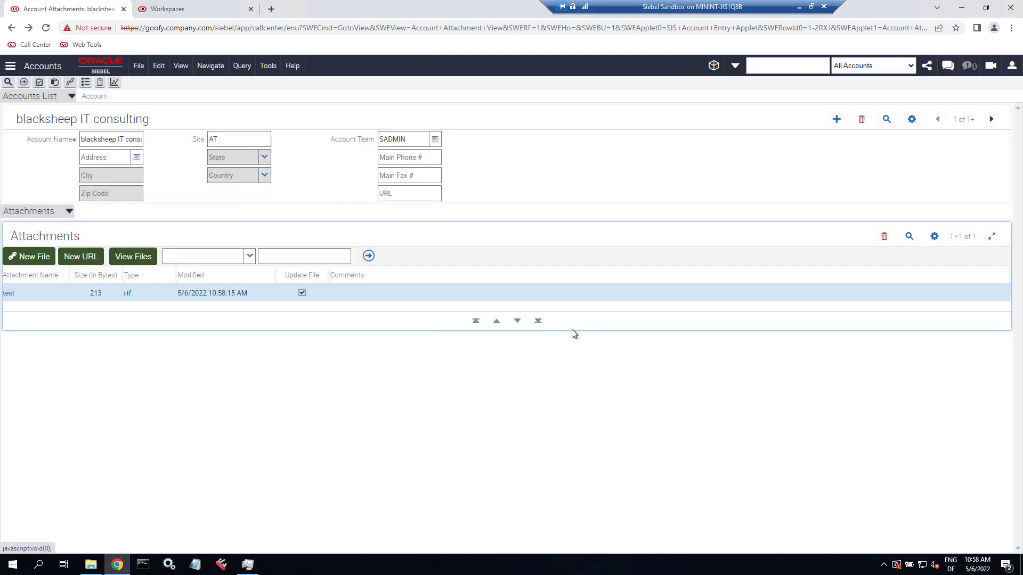
- Reopen test.rtf inline to verify the edit, then close it and finish
click(7, 294)
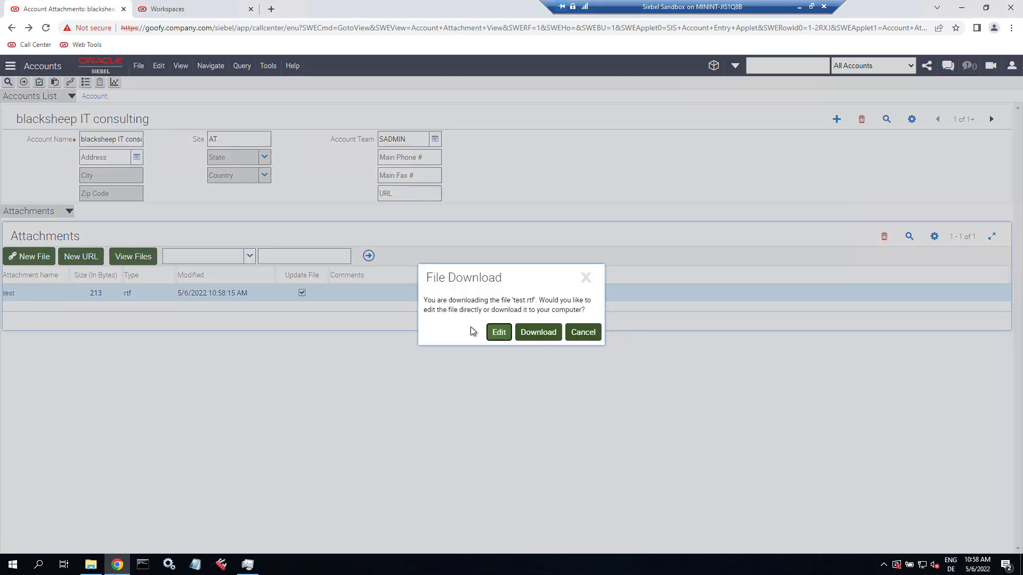
click(497, 333)
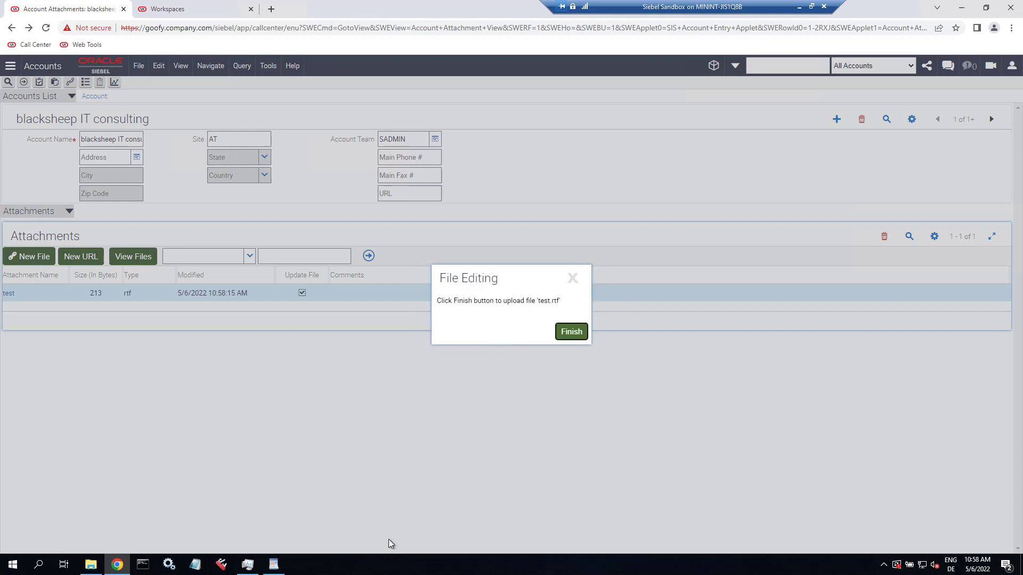
click(284, 569)
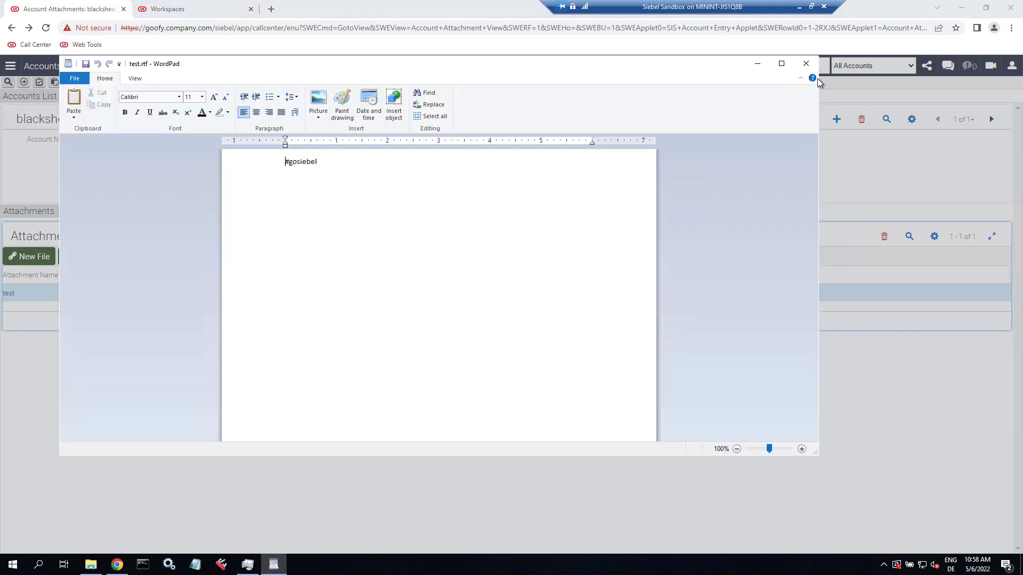
click(806, 64)
click(573, 331)
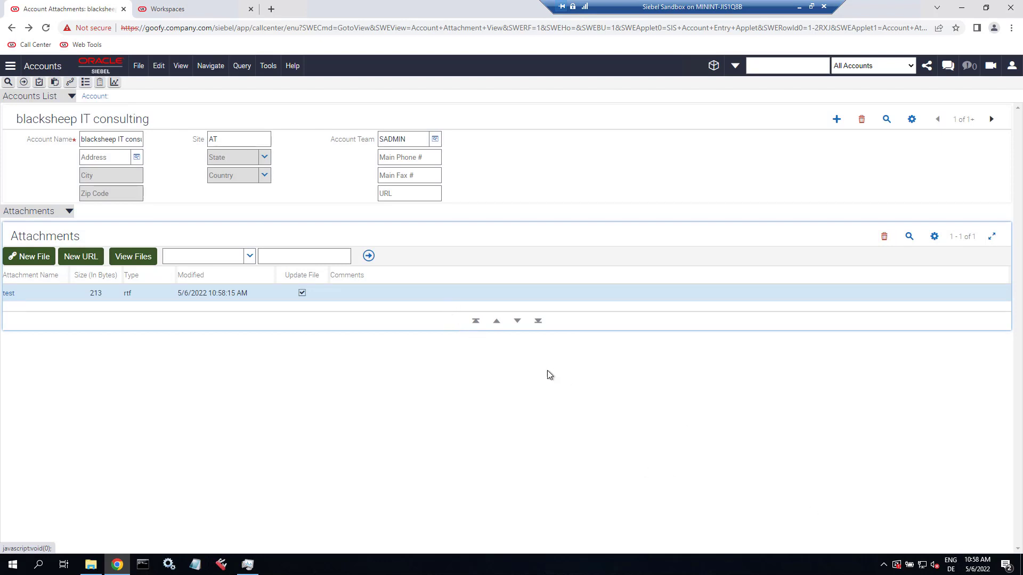
click(1012, 66)
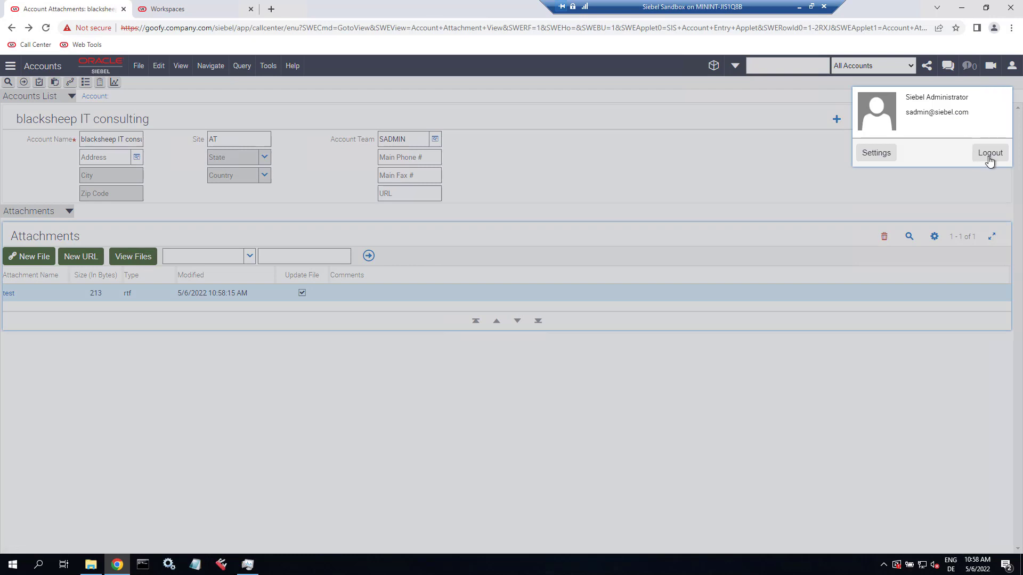
- Log out of Call Center and version dev_sadmin_disa_01 with comment FileDownloadSave
click(990, 155)
click(202, 8)
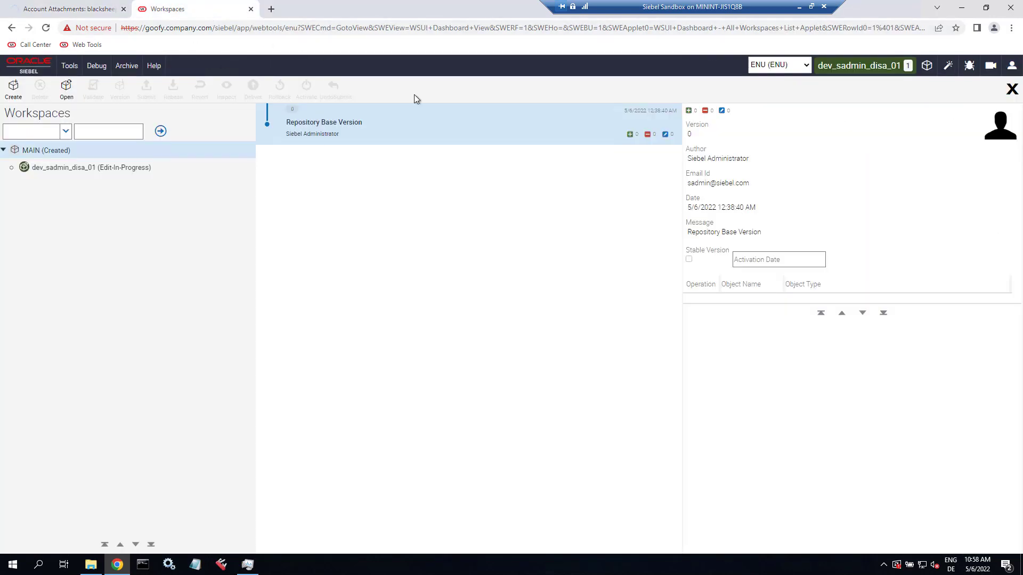
click(130, 167)
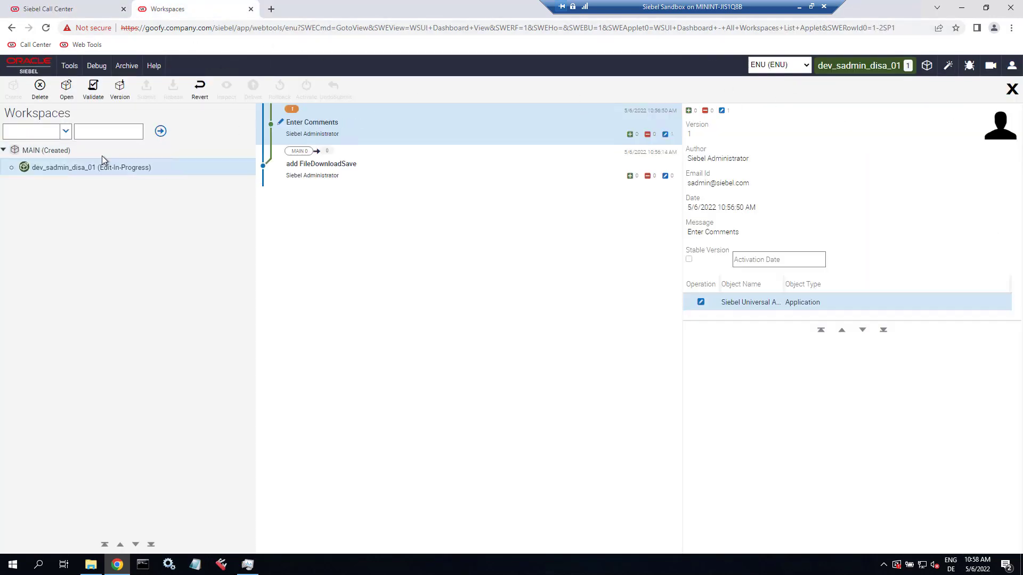
click(120, 88)
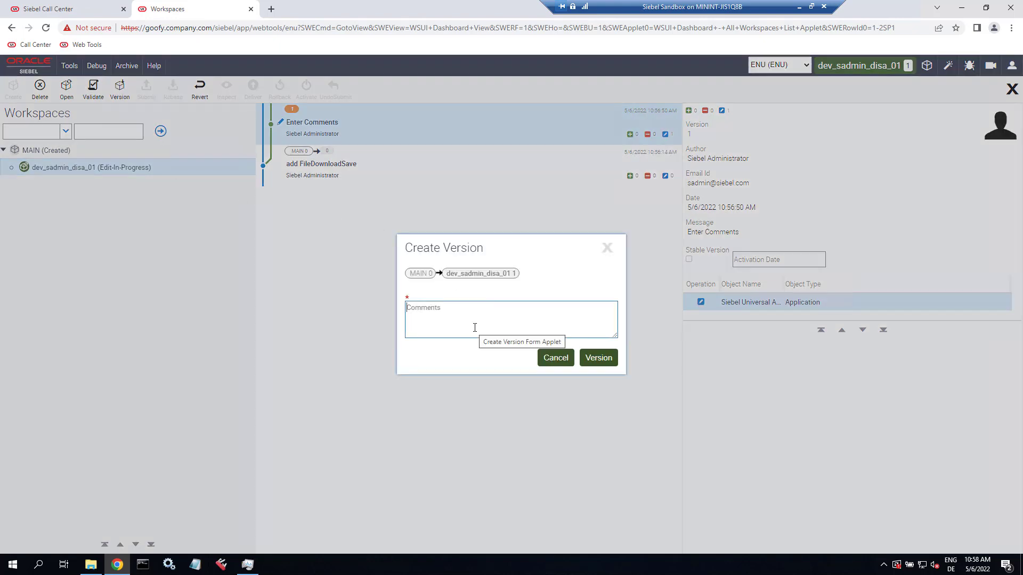
text(FileDownloadSave)
click(604, 359)
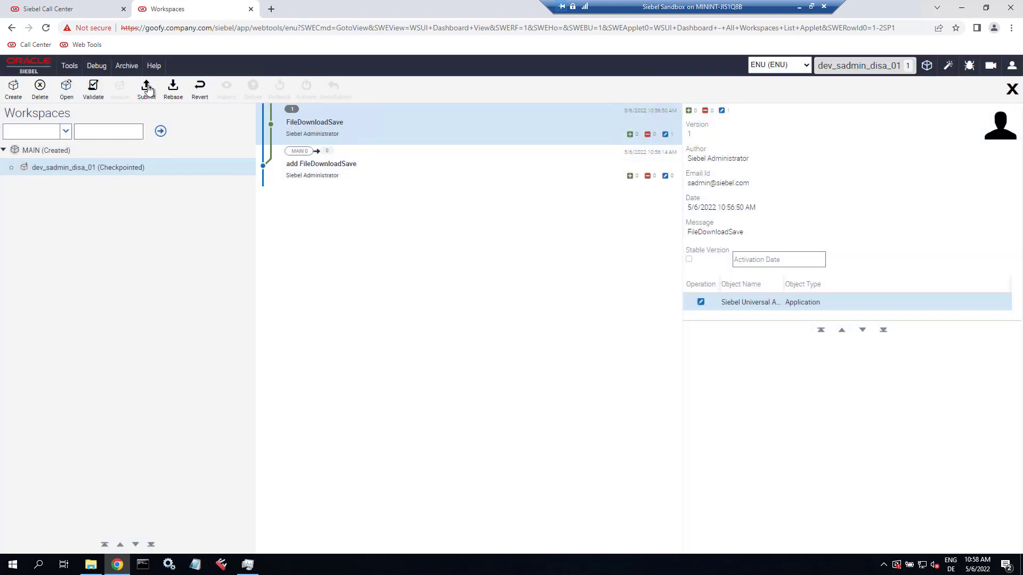
- Submit dev_sadmin_disa_01 and deliver it to MAIN with comment FileDownloadSave
click(149, 91)
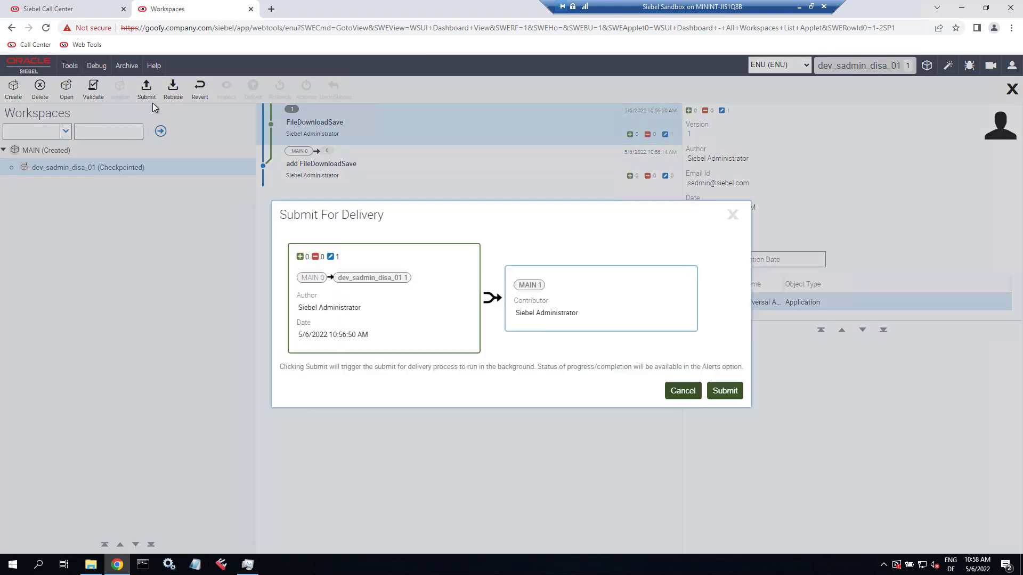
click(725, 391)
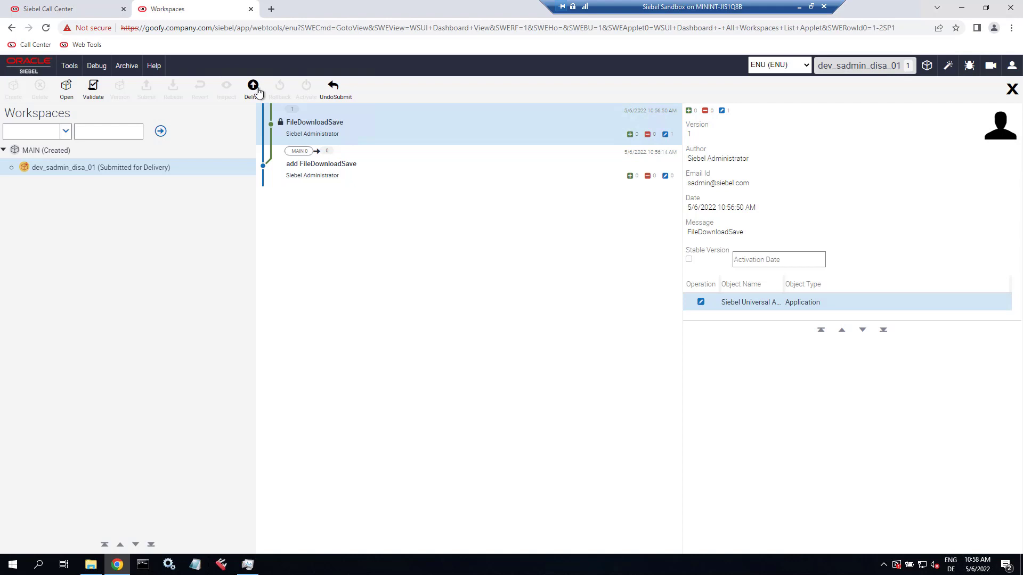
click(254, 89)
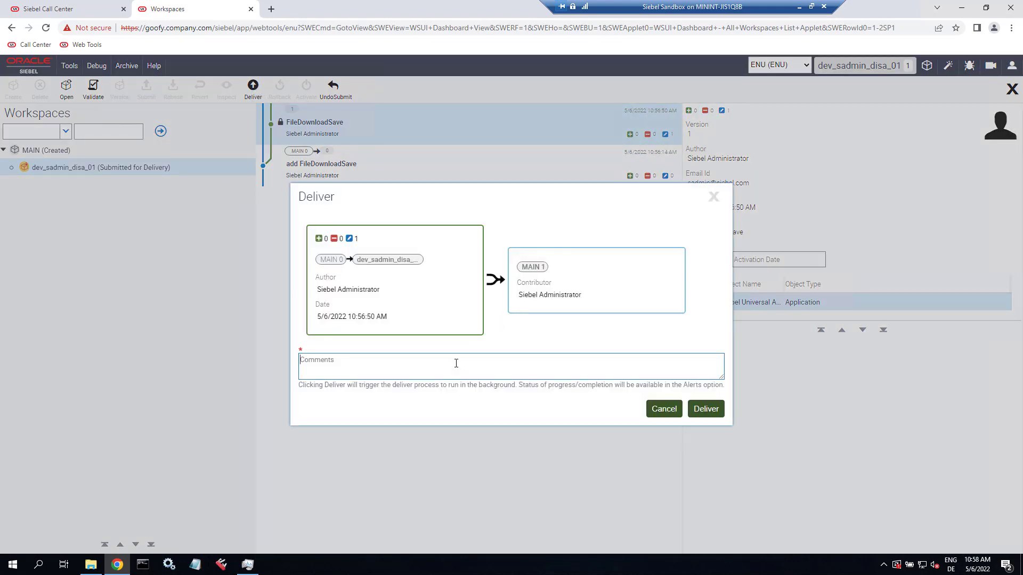
text(FileDownloadSave)
click(704, 410)
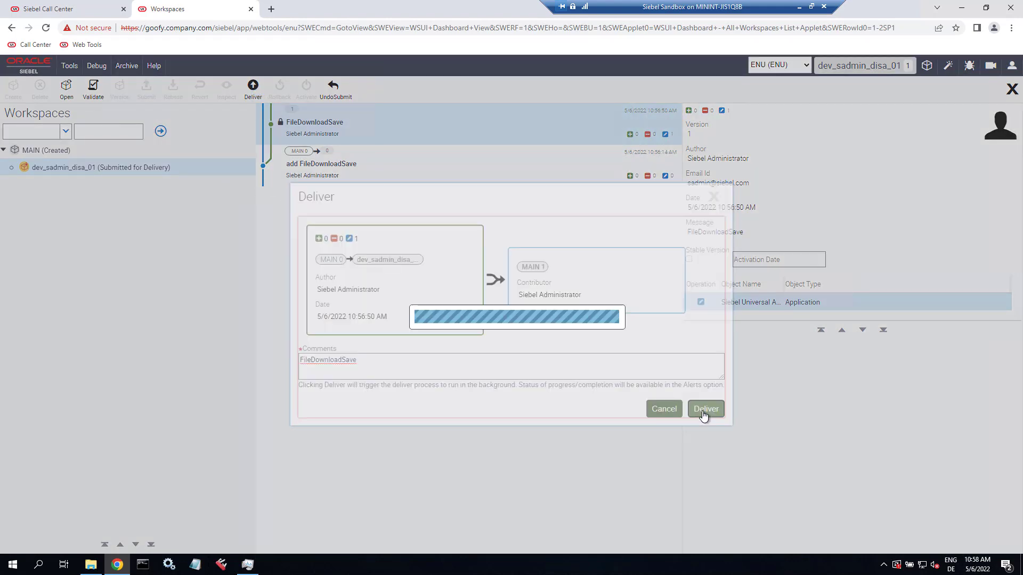